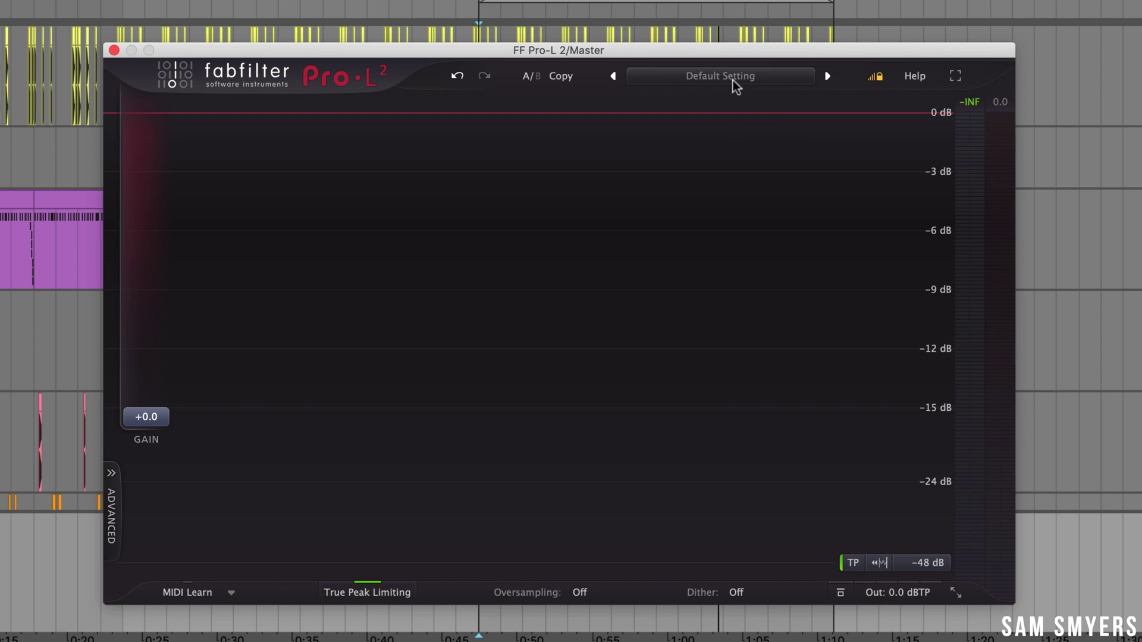
- Keep the Default Setting preset, enable Help > Show Interactive Help Hints, and view the -48 dB scale hint
left_click(733, 79)
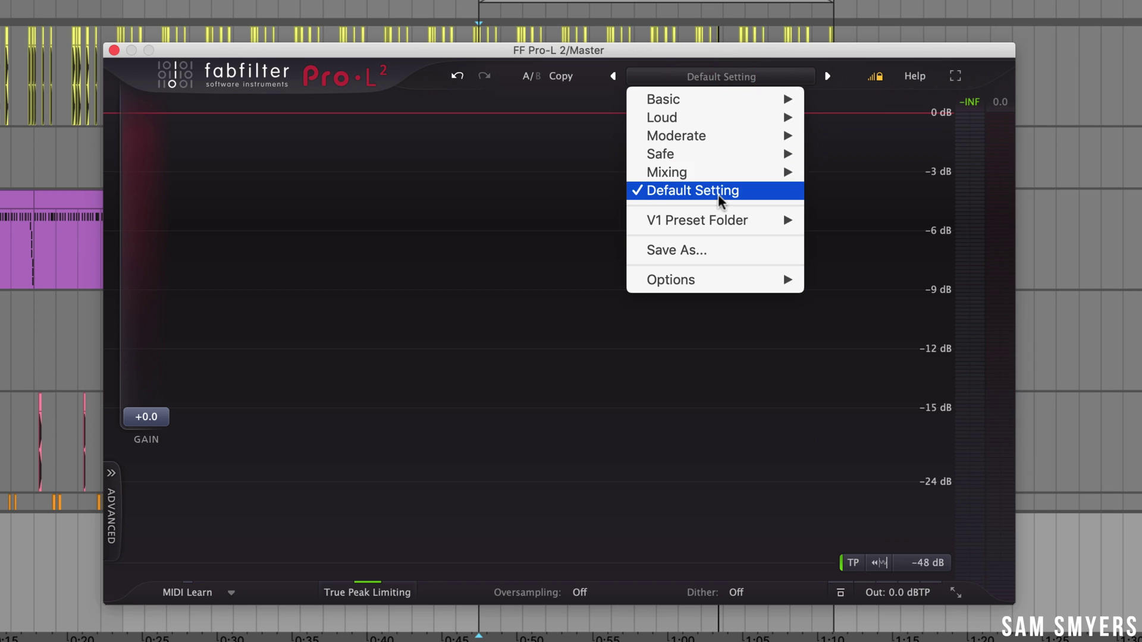
left_click(750, 77)
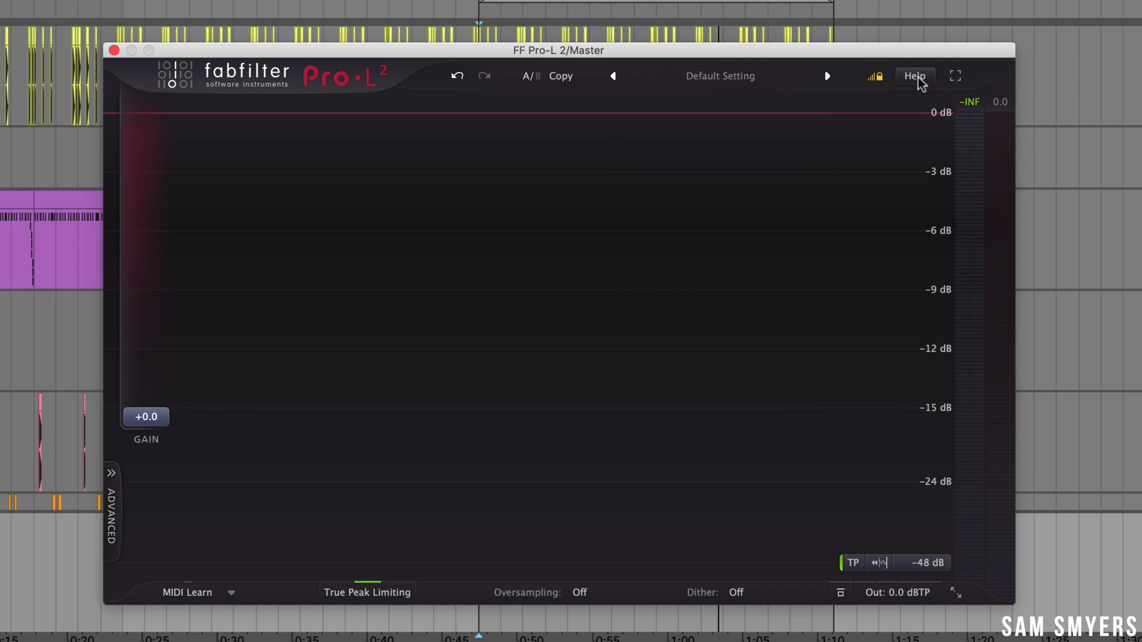
left_click(916, 77)
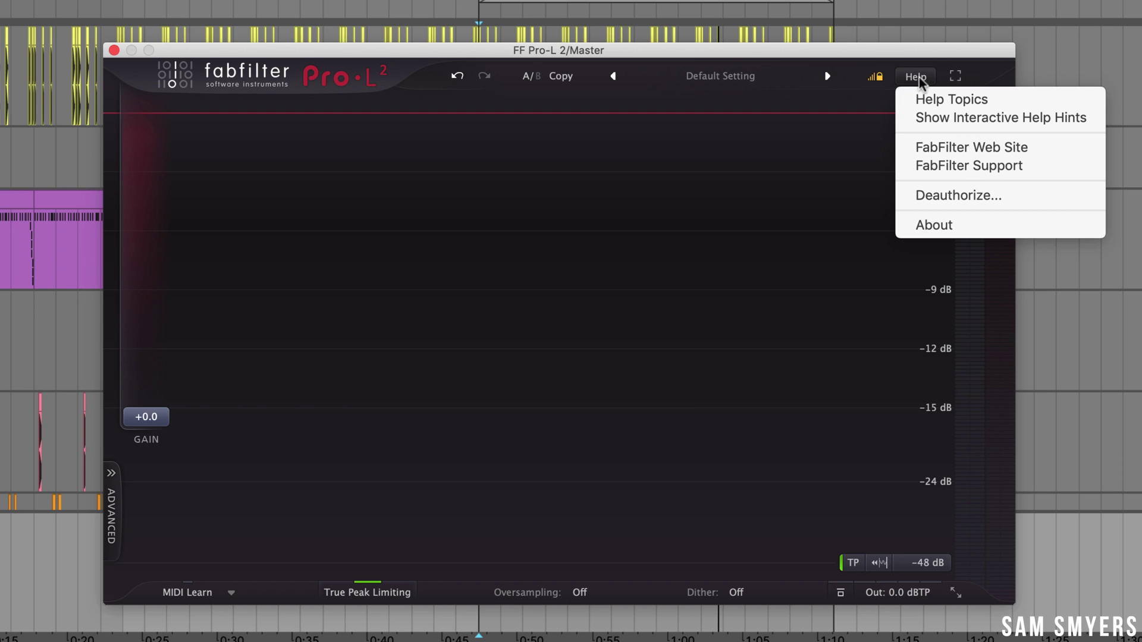
left_click(961, 116)
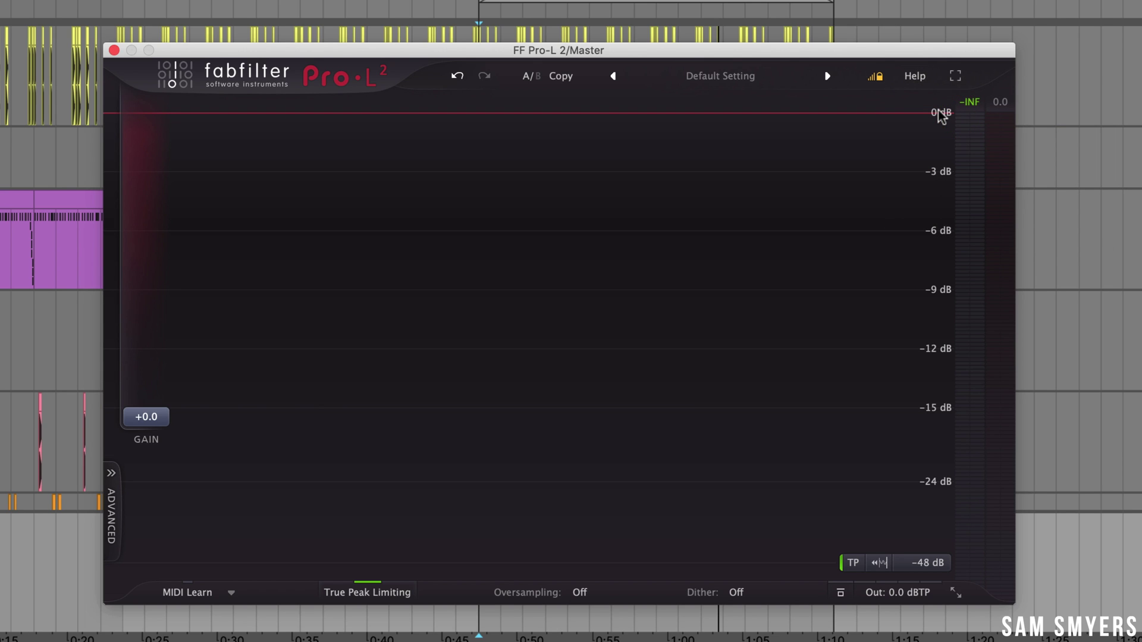
mouse_move(921, 562)
- Keep the Medium window size, start playback, and raise the input gain to +11.8 dB
left_click(878, 78)
left_click(956, 593)
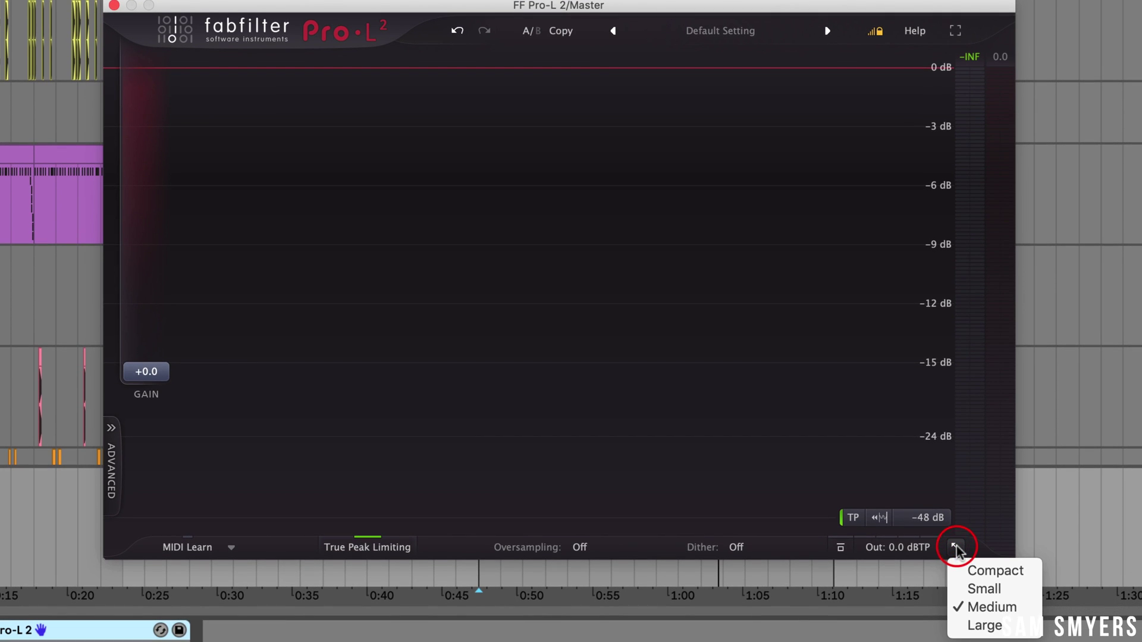
left_click(271, 409)
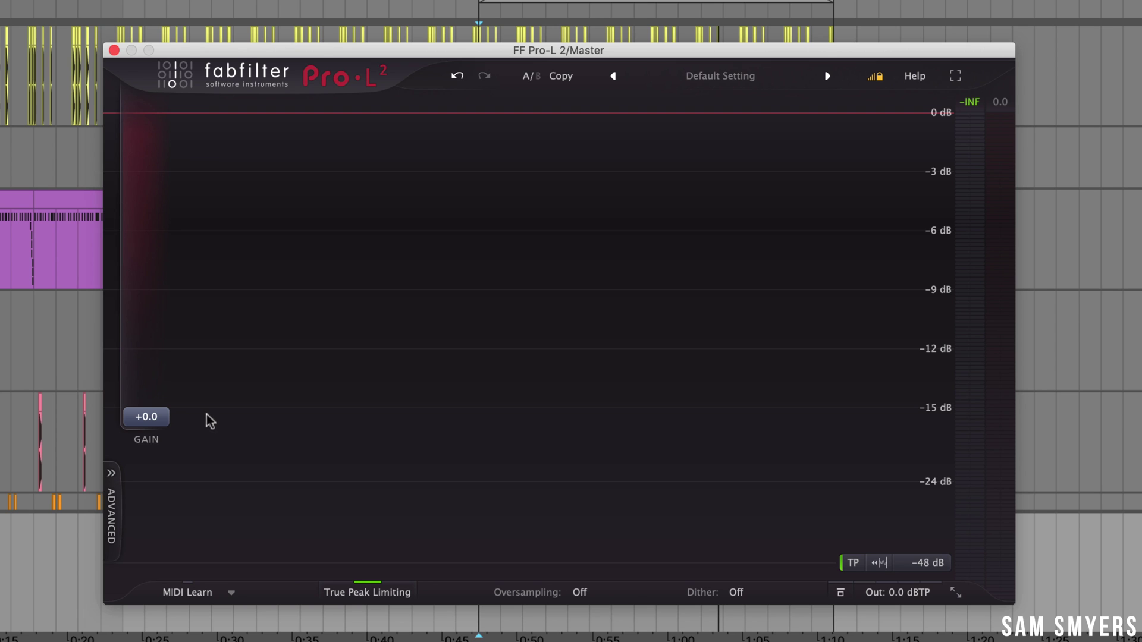
key("space")
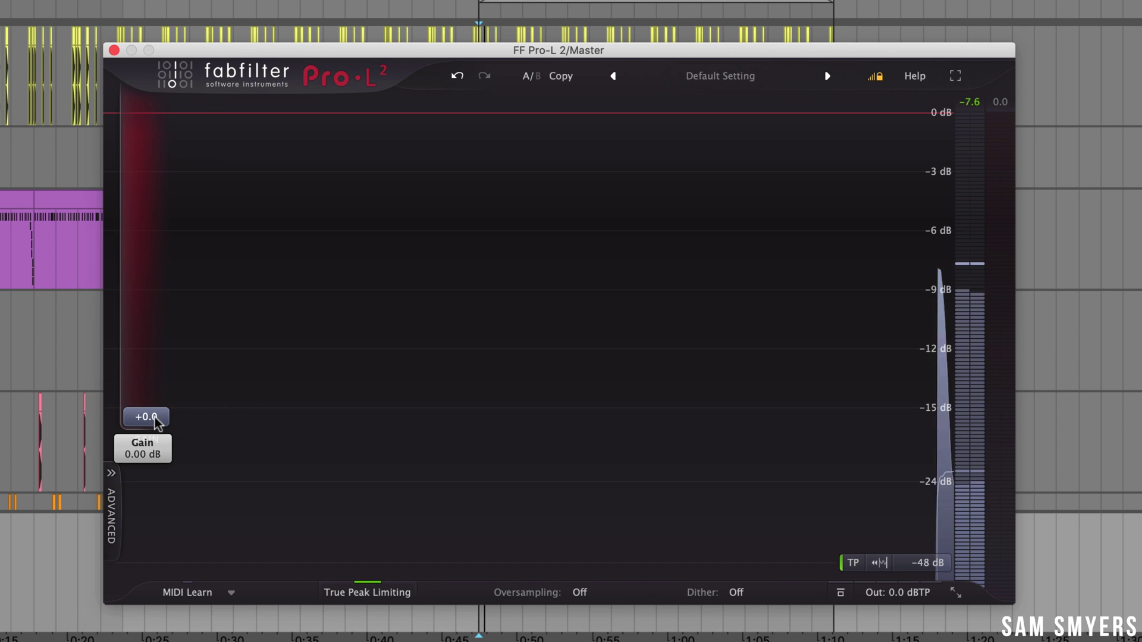
left_click_drag(153, 416, 164, 308)
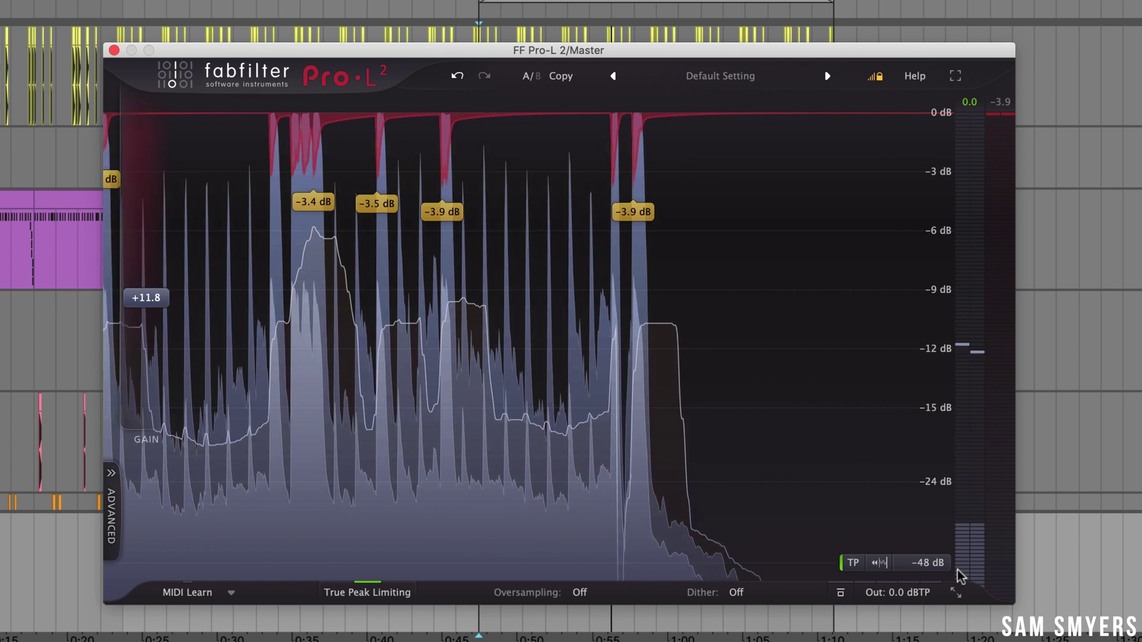
- Enter -0.1 as the Out value for a -0.1 dBTP true-peak ceiling
mouse_move(887, 593)
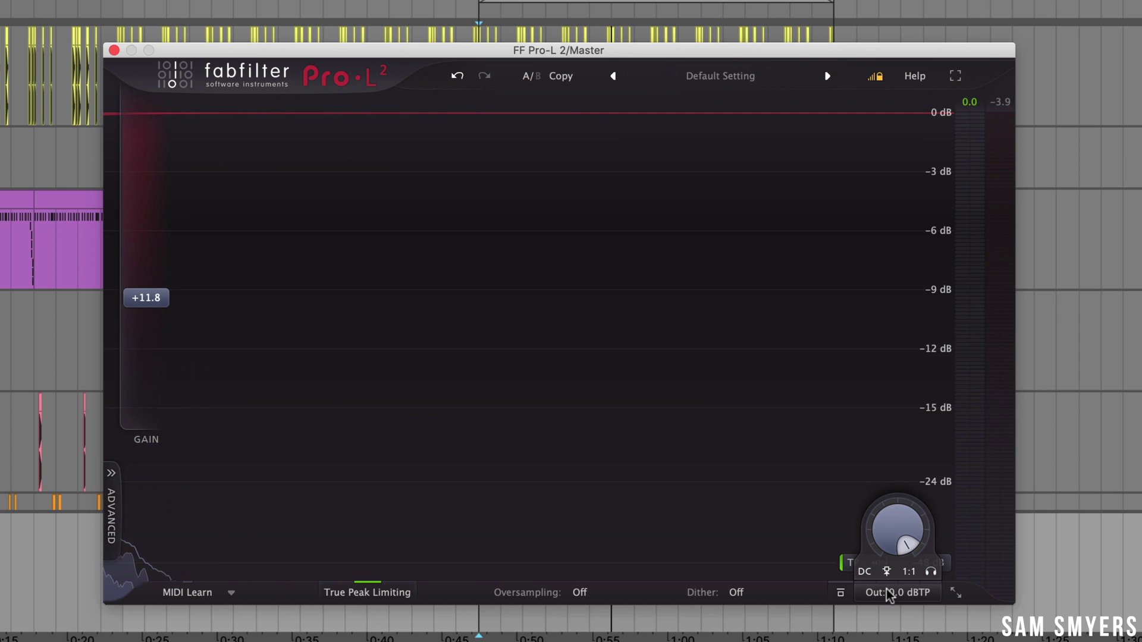
double_click(894, 594)
type("-0.1")
key("Return")
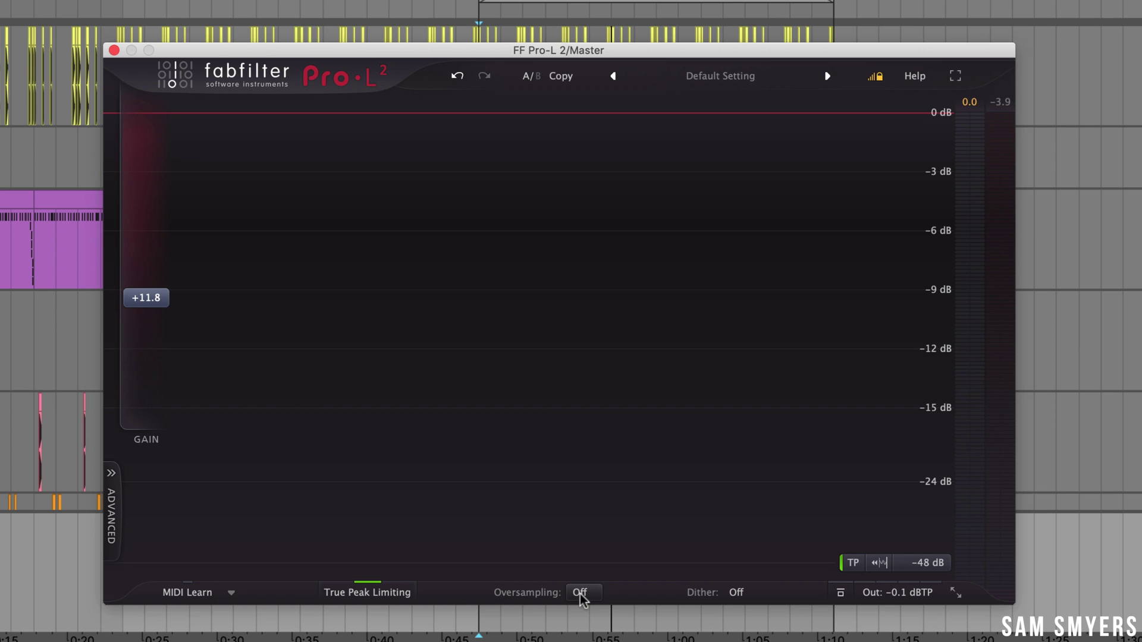
- Switch Oversampling from Off to 4x
mouse_move(150, 427)
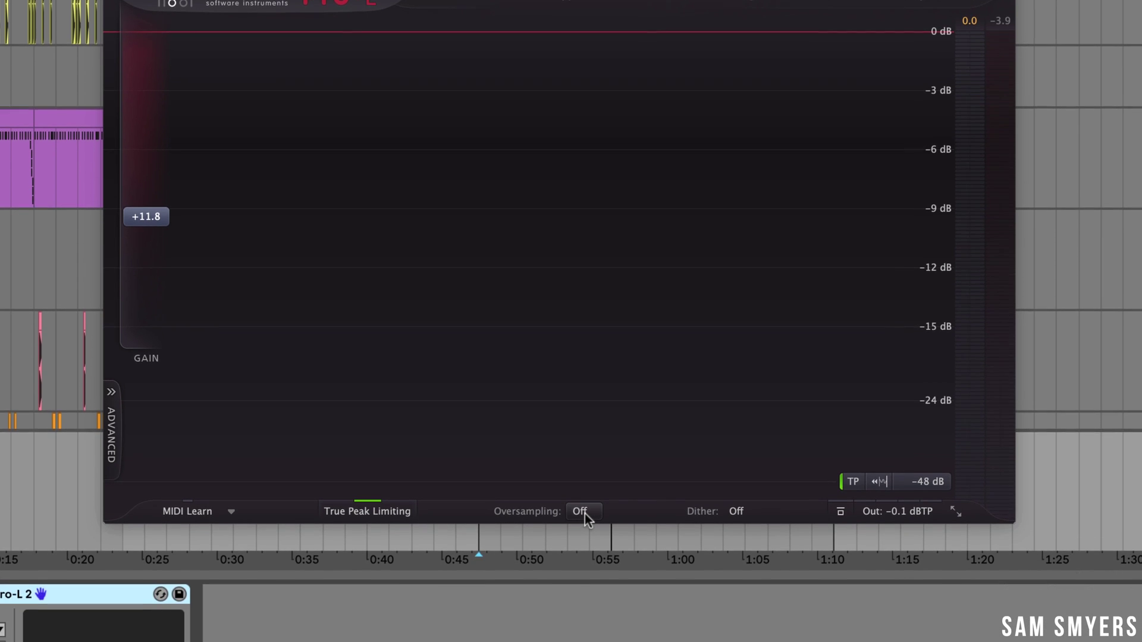
left_click(582, 592)
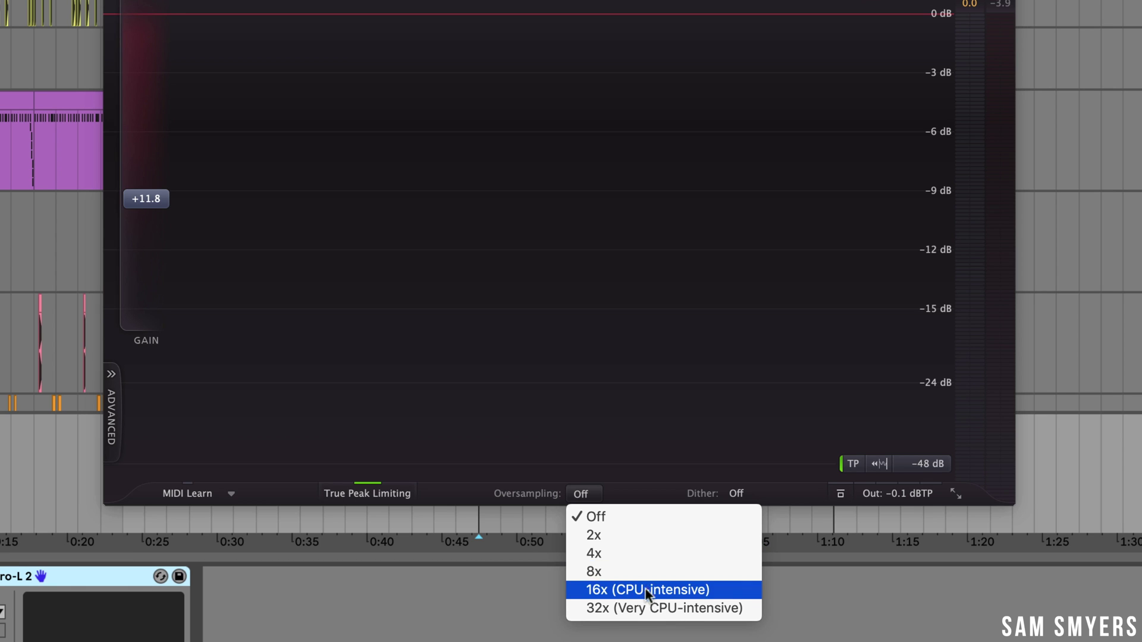
left_click(609, 554)
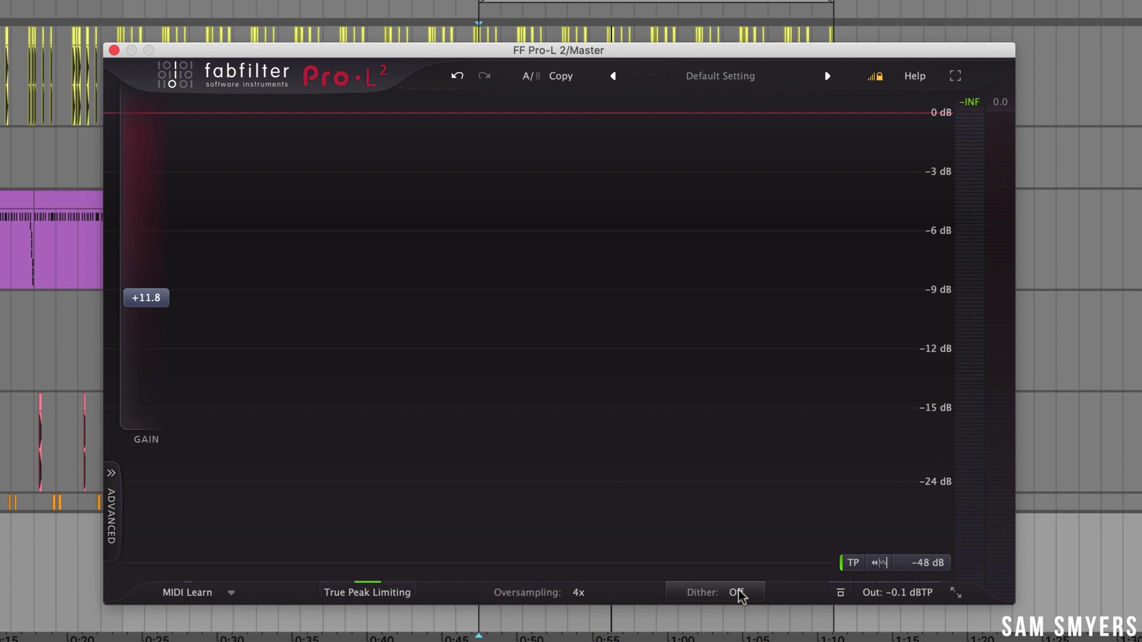
left_click(734, 530)
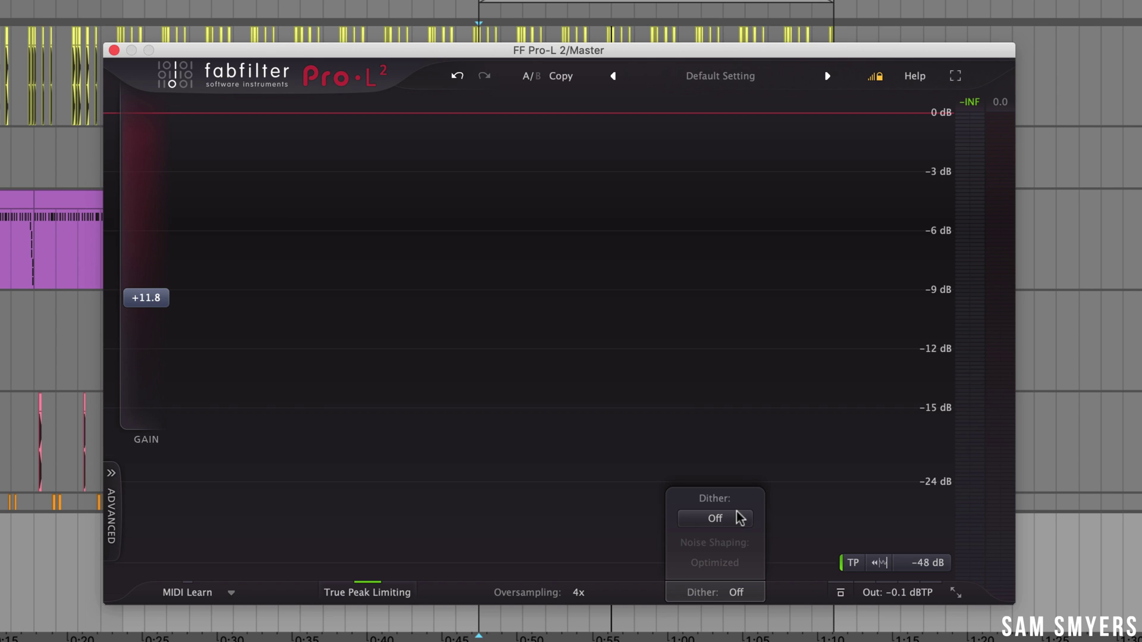
left_click(739, 518)
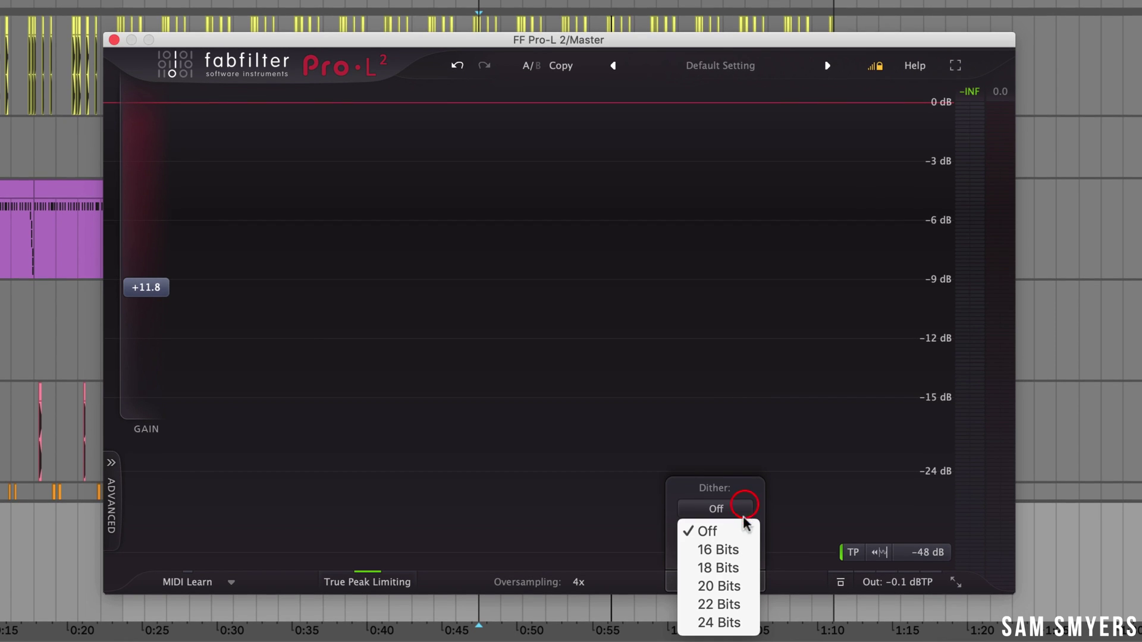
left_click(743, 550)
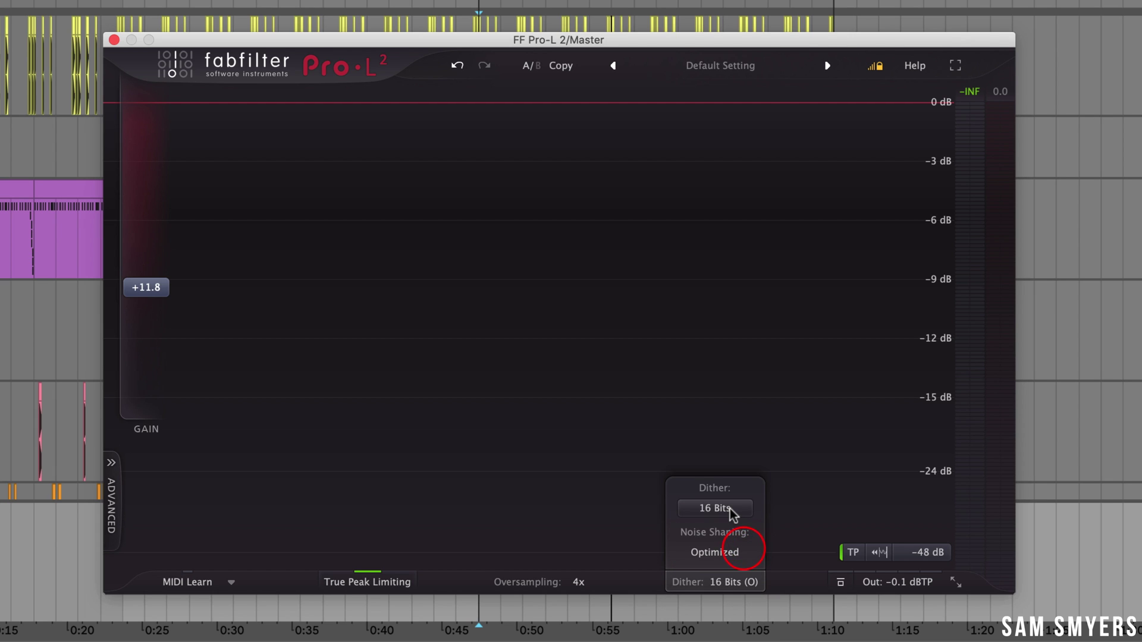
left_click(729, 508)
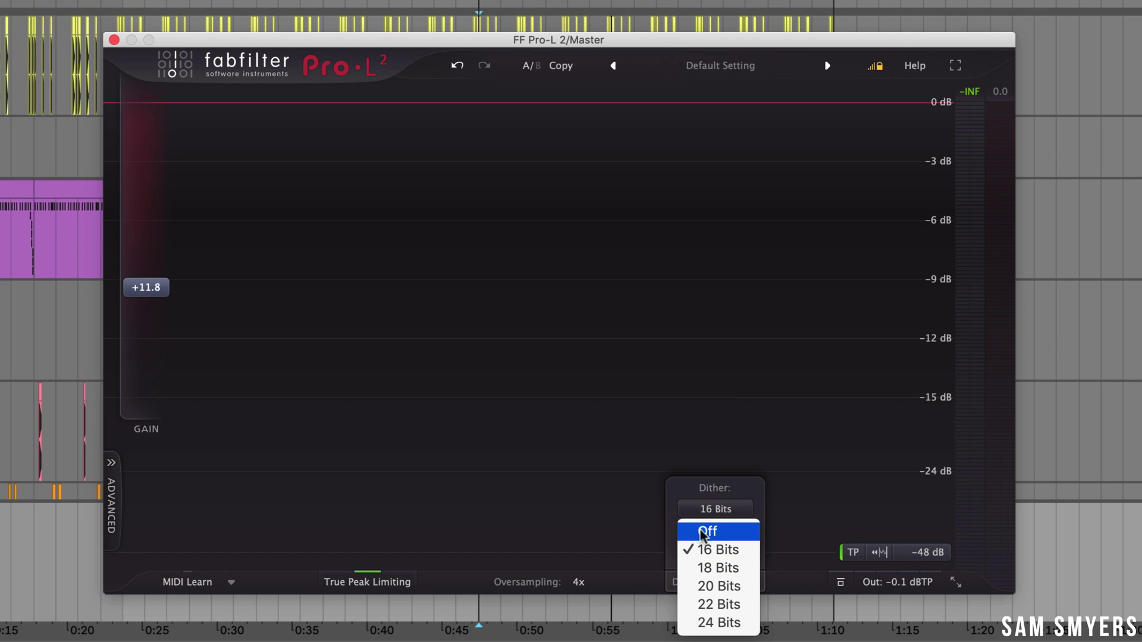
left_click(717, 533)
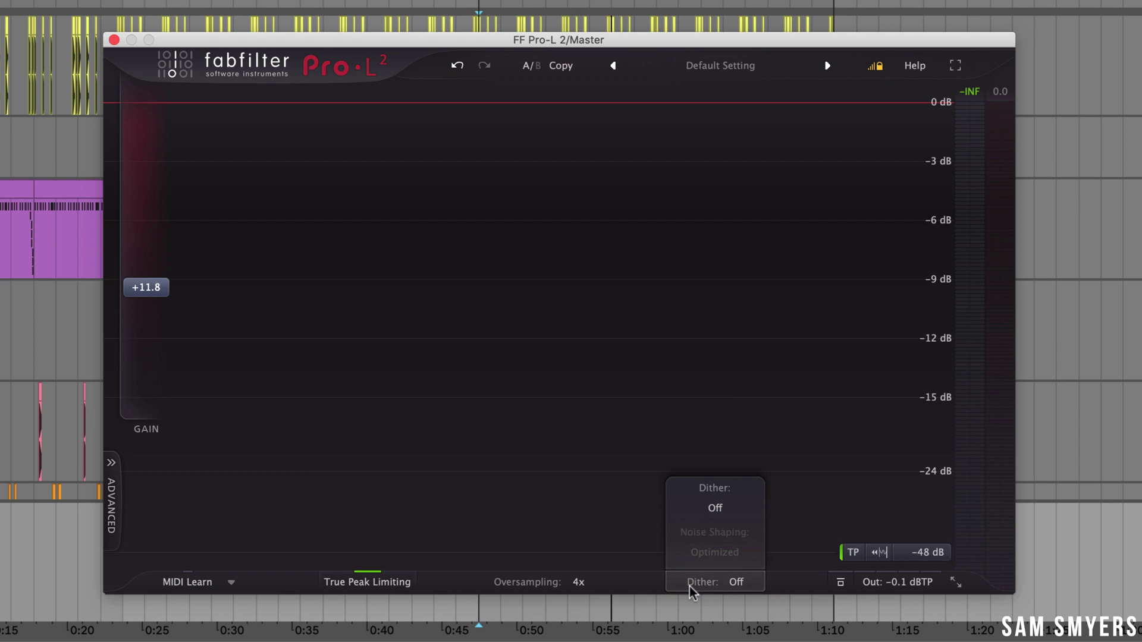
left_click(715, 584)
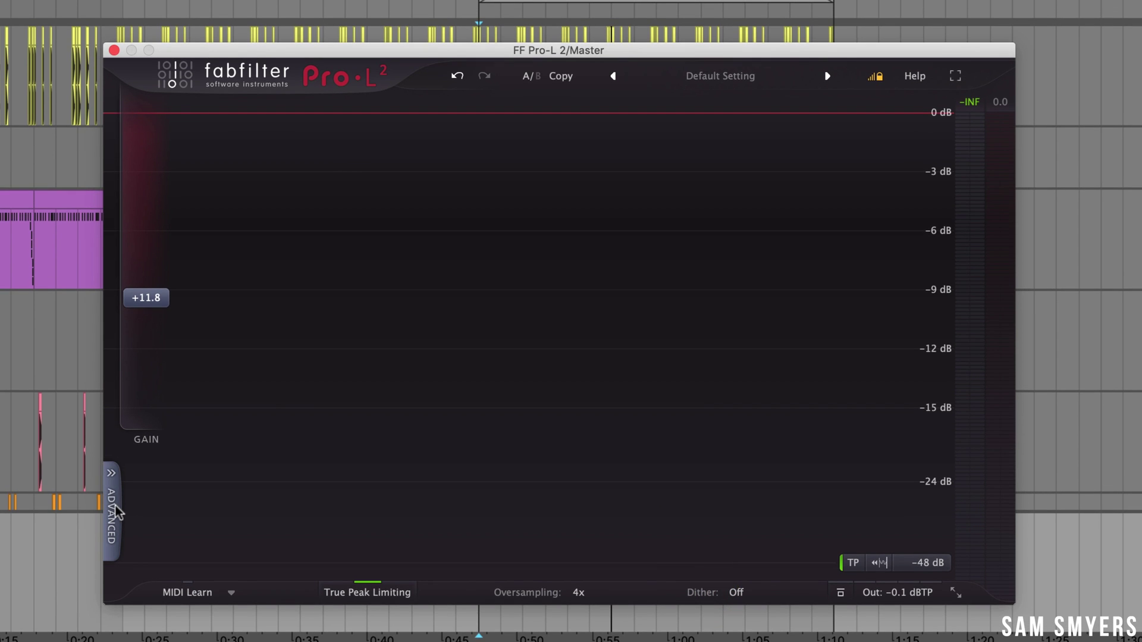
- Expand the ADVANCED panel and view the Style list, keeping Modern selected
left_click(115, 506)
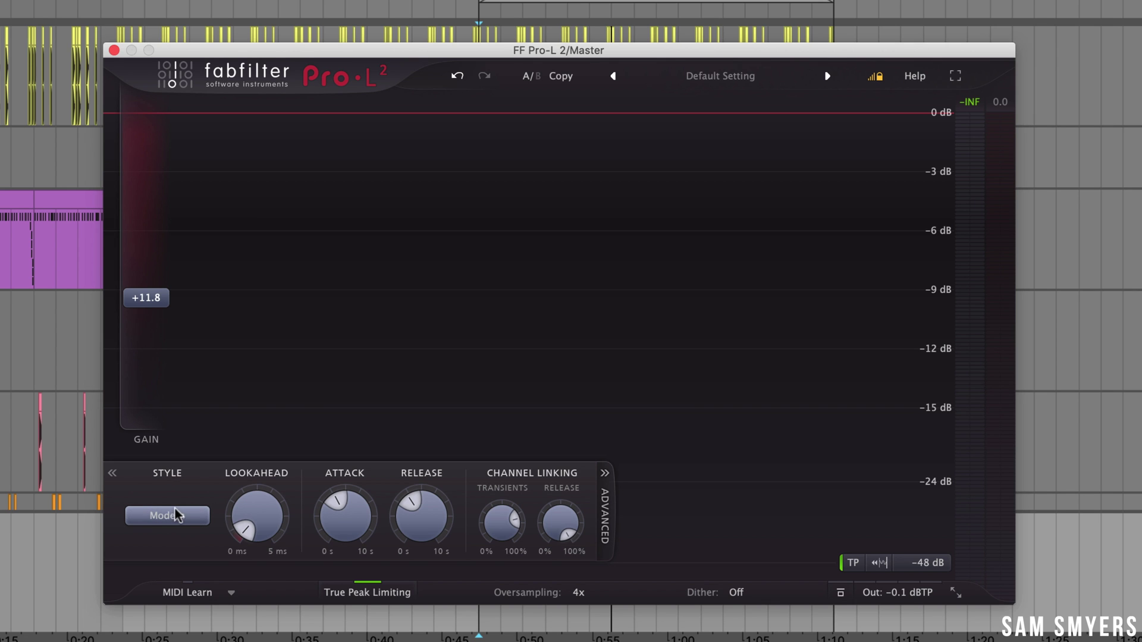
left_click(190, 515)
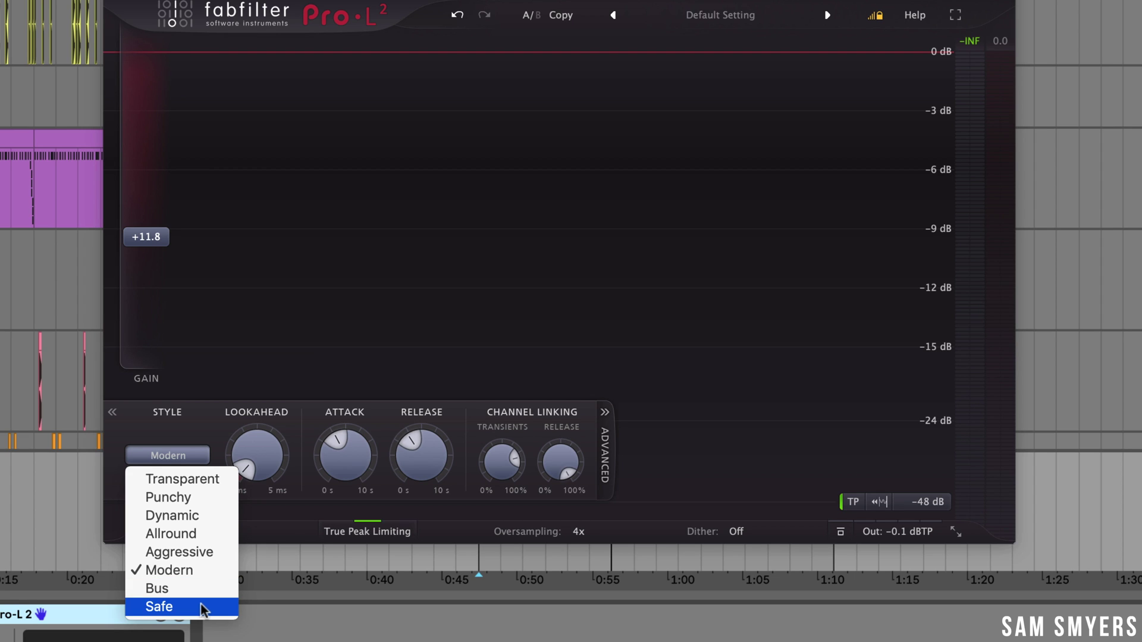
left_click(241, 452)
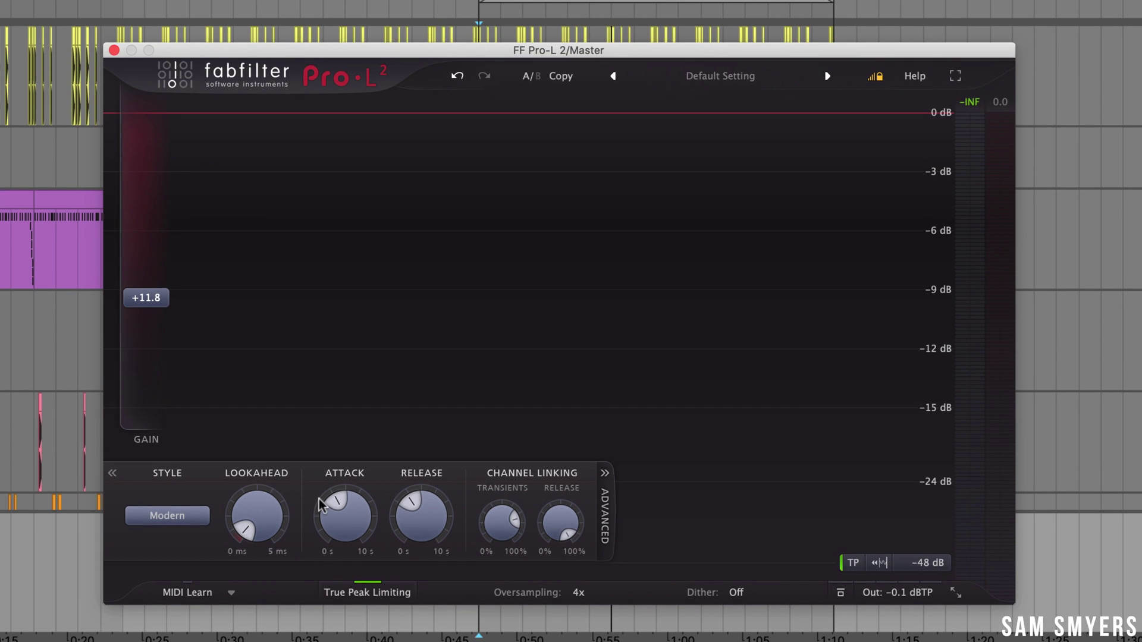
mouse_move(341, 510)
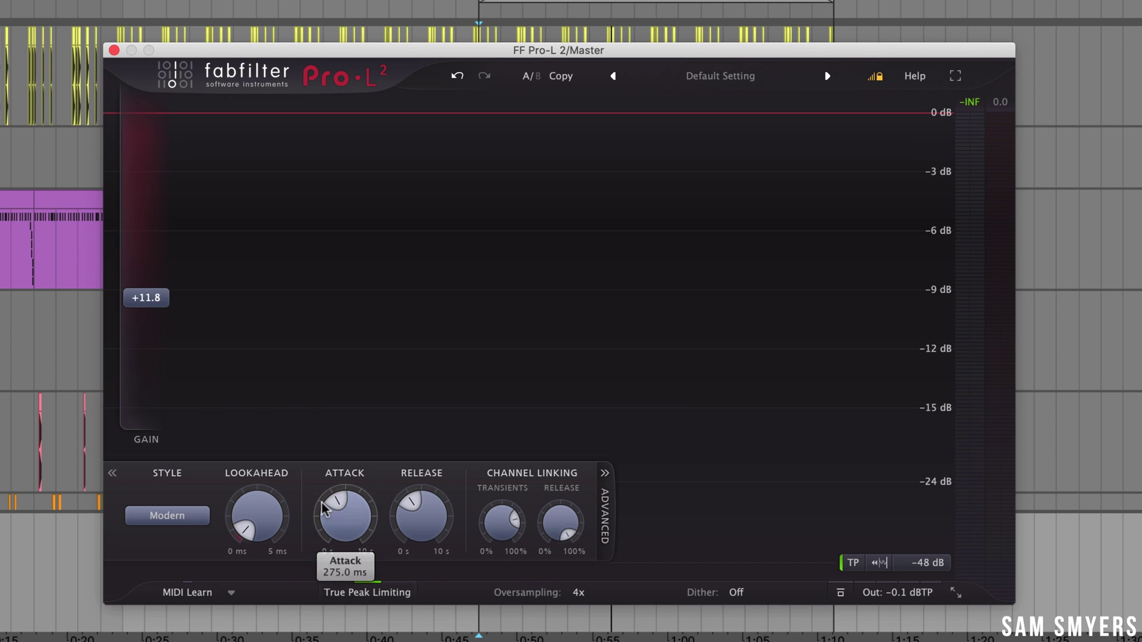
mouse_move(256, 535)
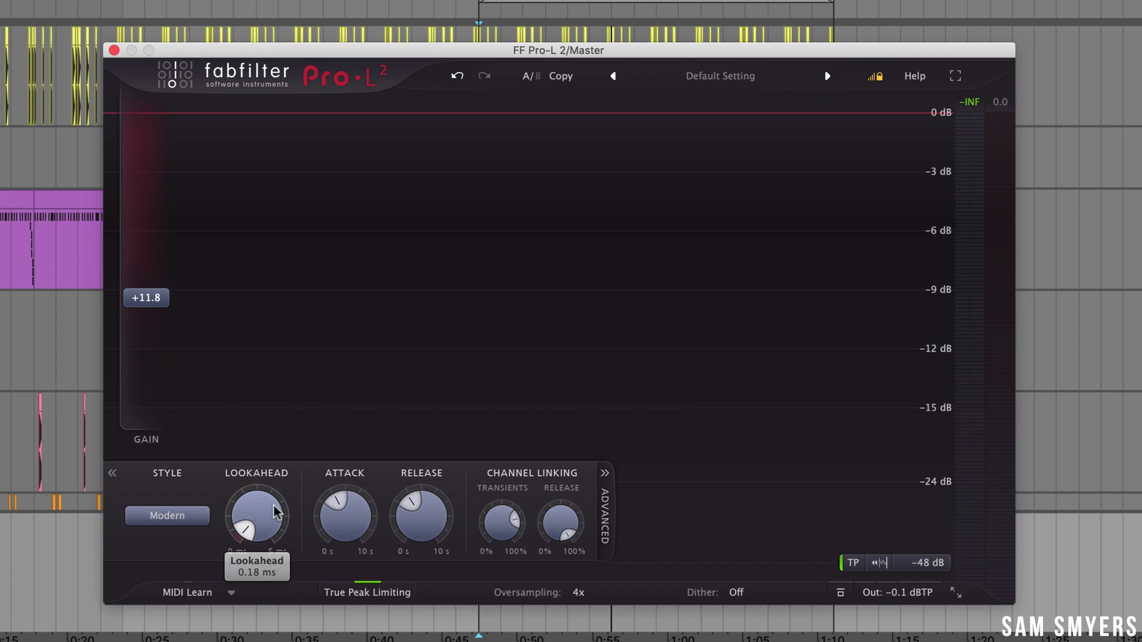
mouse_move(440, 515)
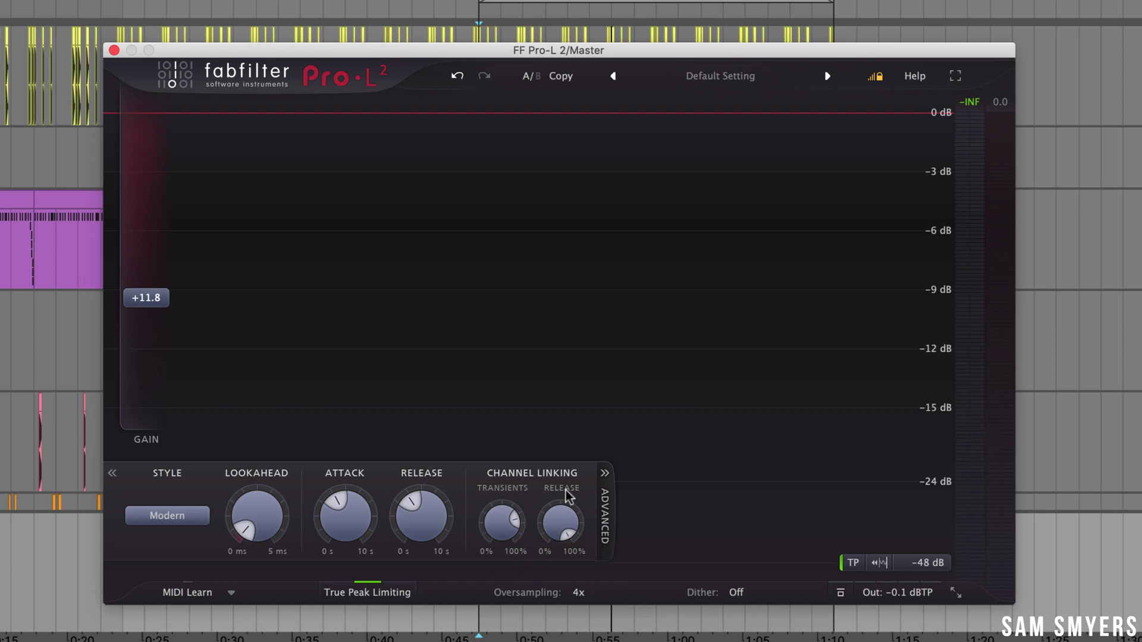
- Collapse the Advanced panel back into its side tab
mouse_move(558, 517)
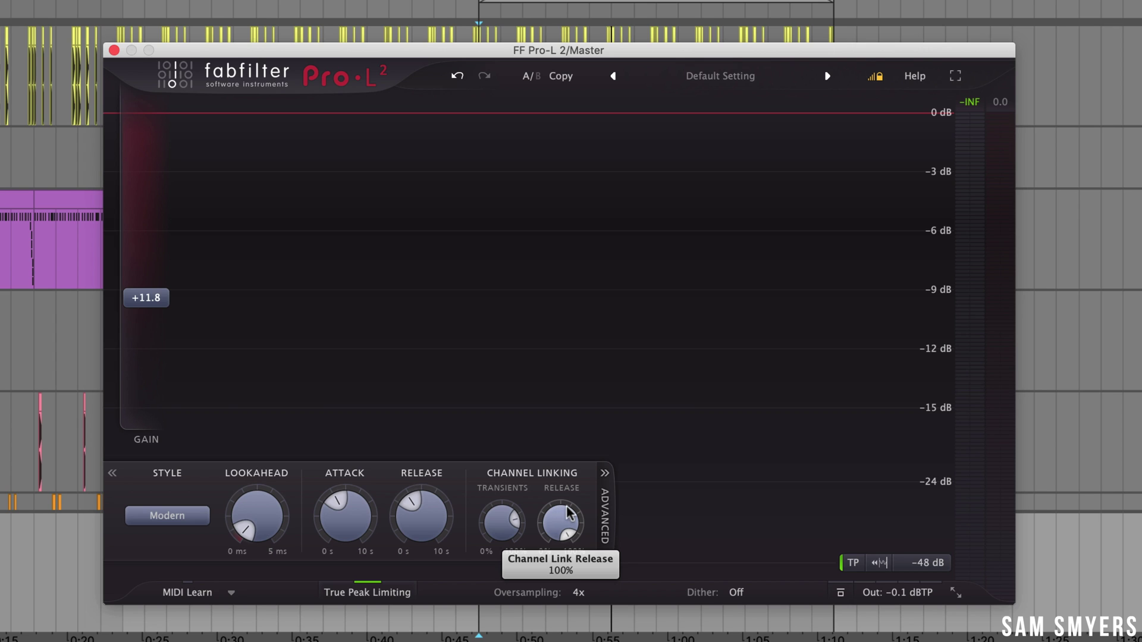
left_click(603, 490)
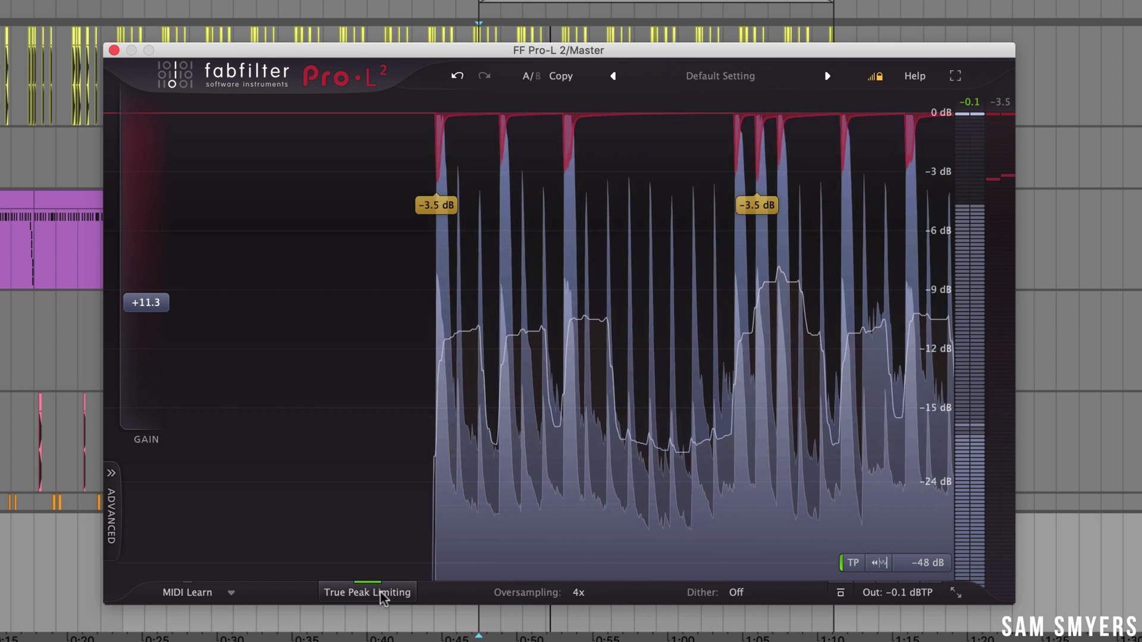
left_click(381, 592)
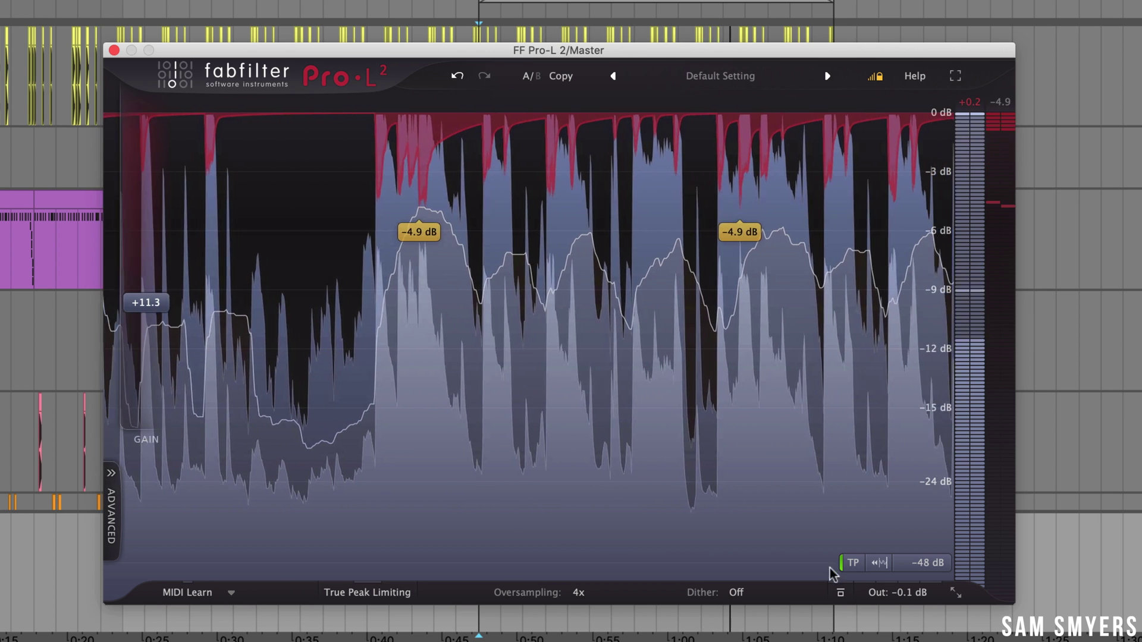
left_click(851, 563)
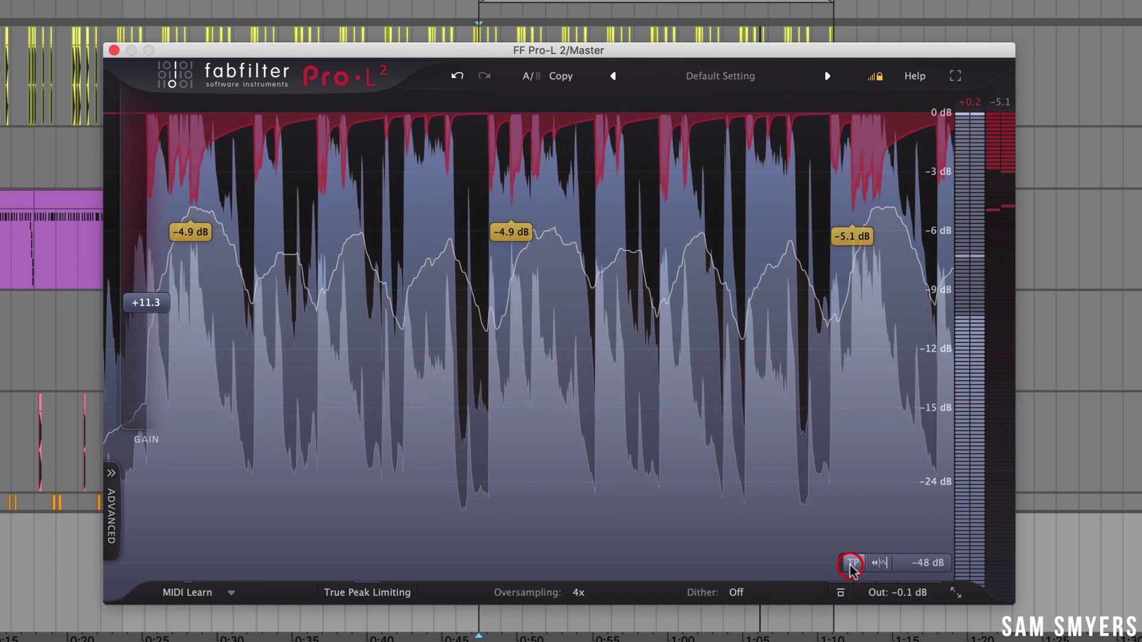
left_click(970, 103)
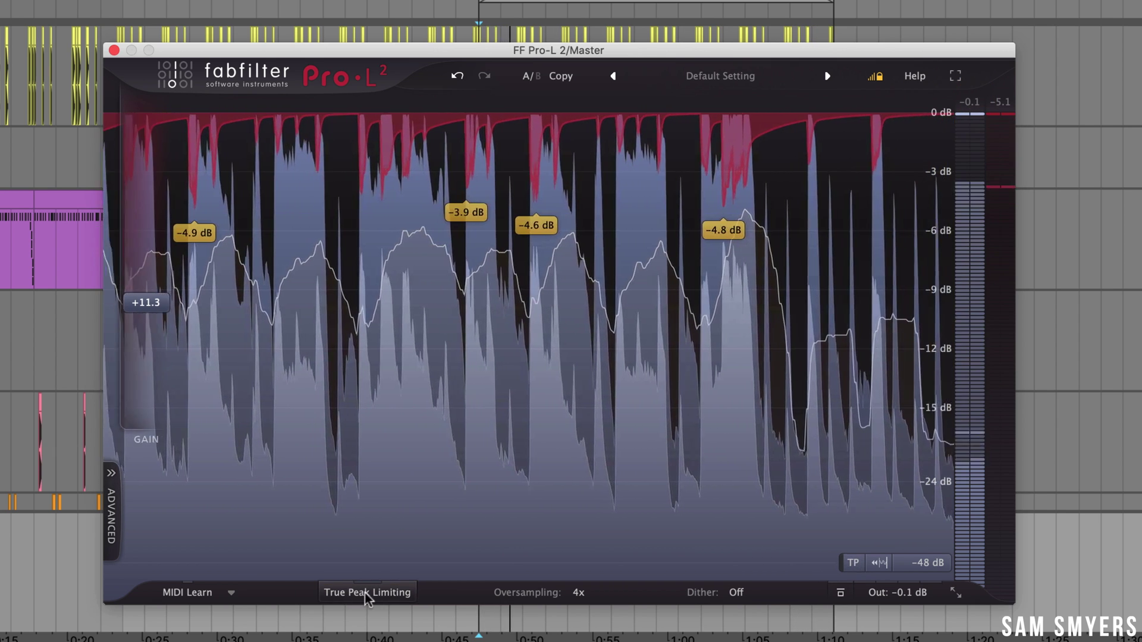
left_click(394, 592)
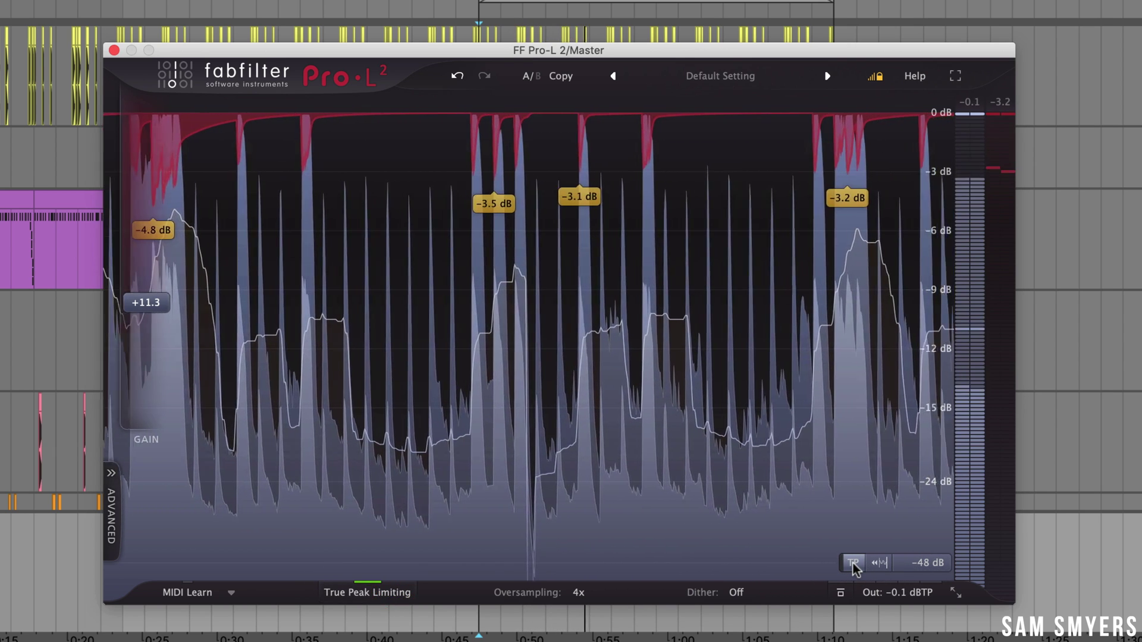
left_click(853, 562)
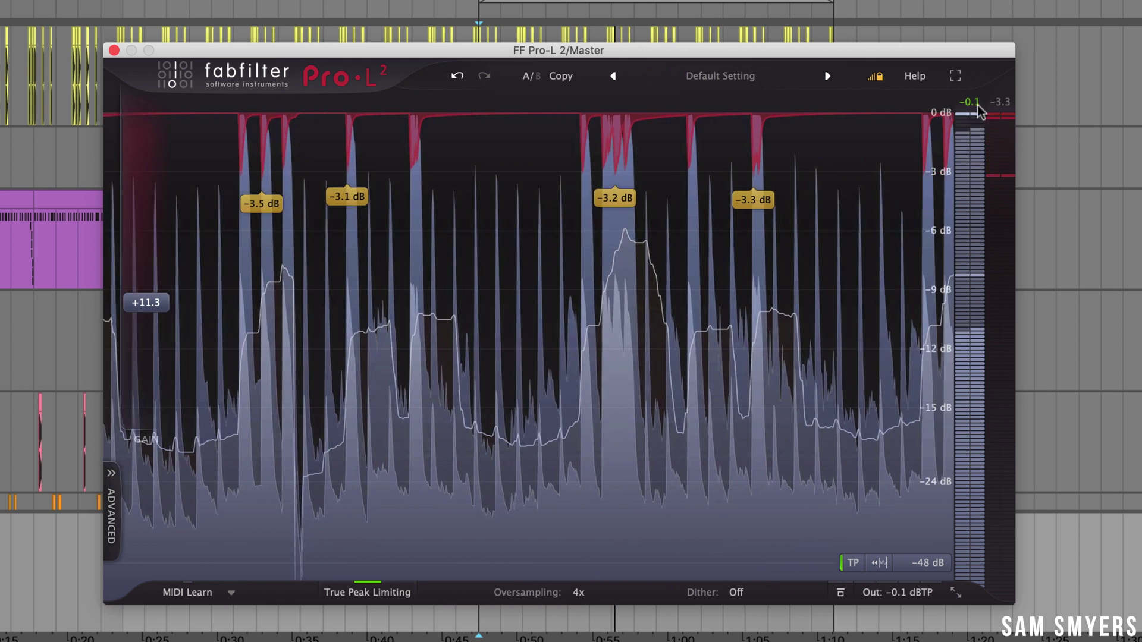
- Reset the output peak hold, play the track, and try each display mode, ending with Off
left_click(968, 102)
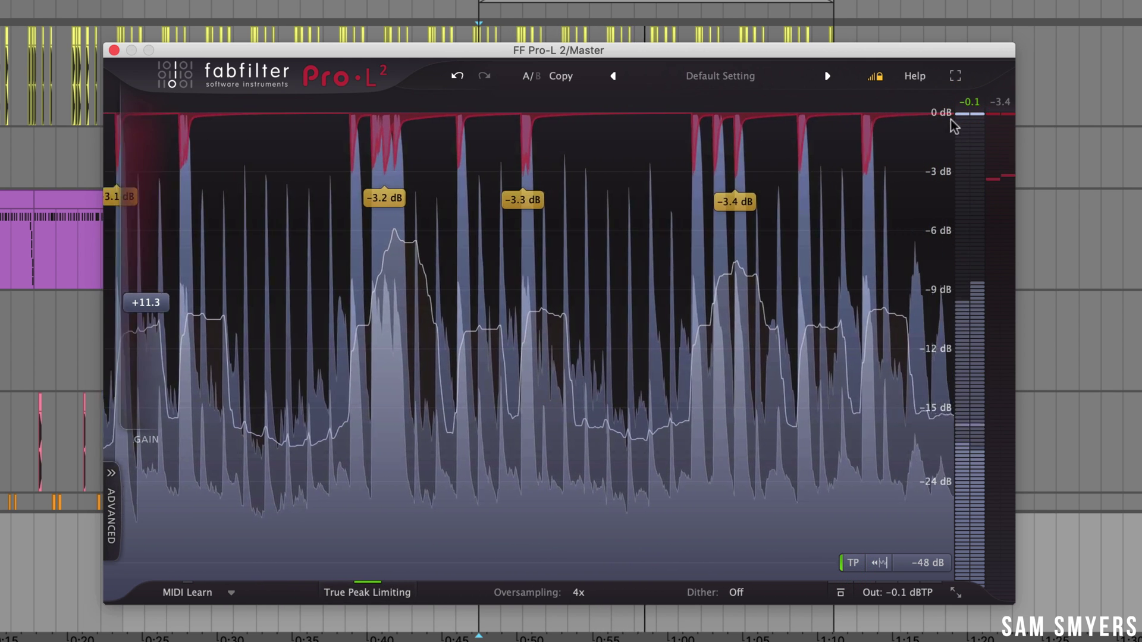
left_click(877, 564)
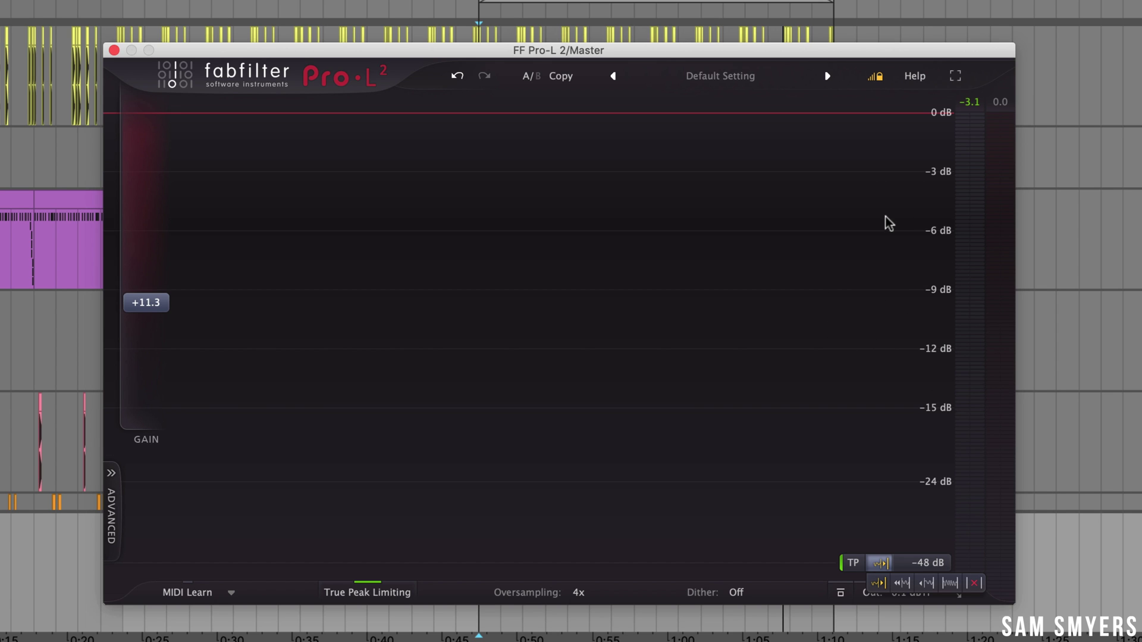
key("space")
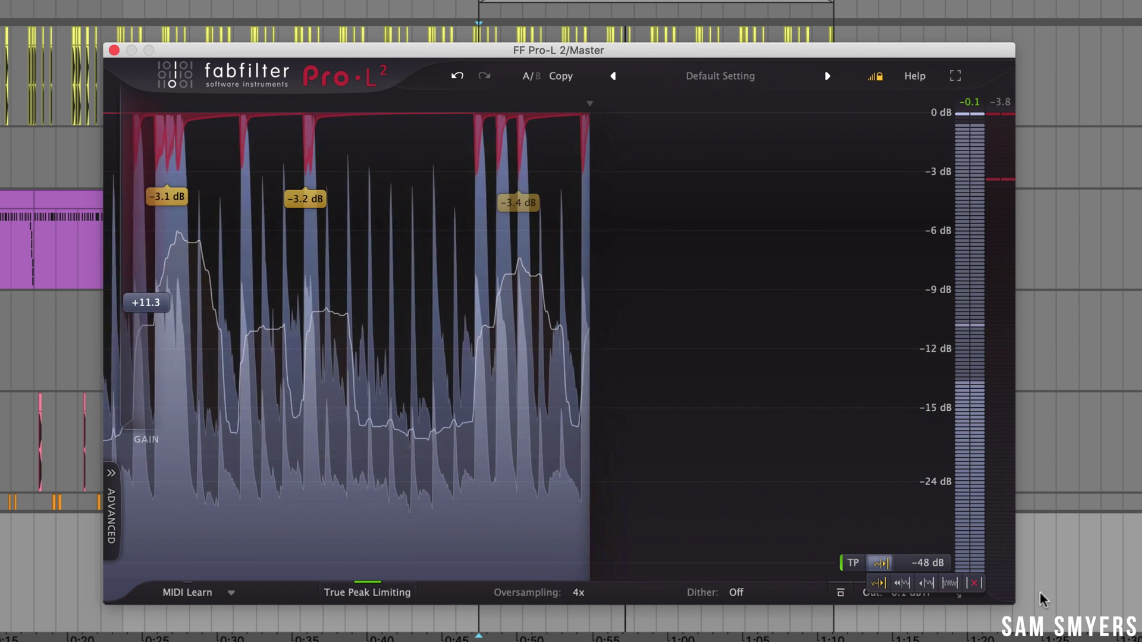
left_click(905, 584)
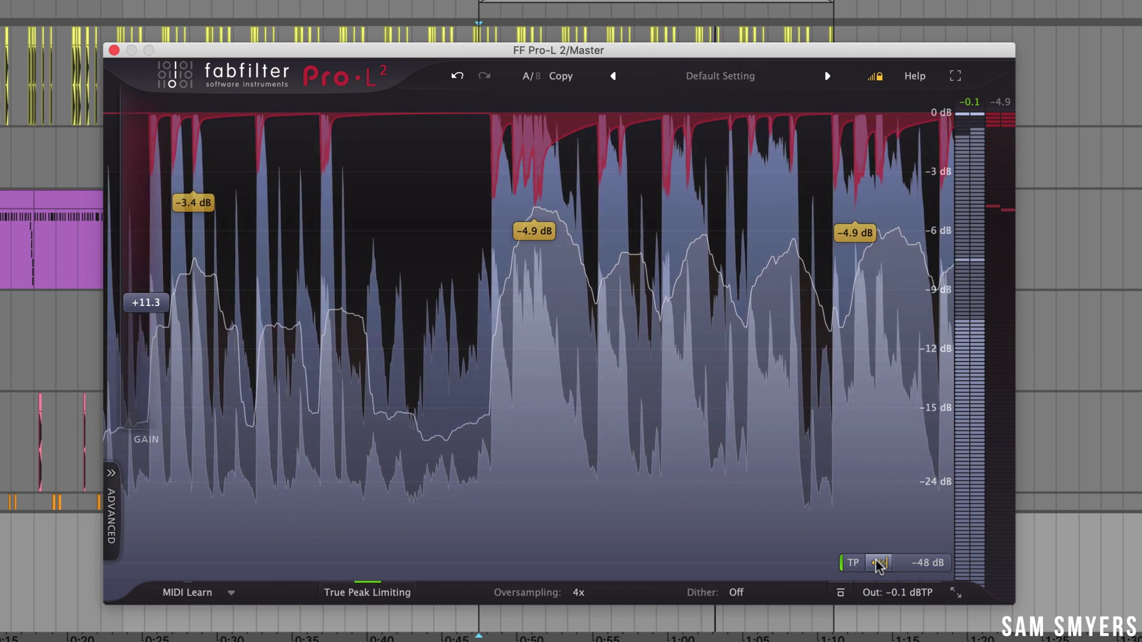
left_click(877, 561)
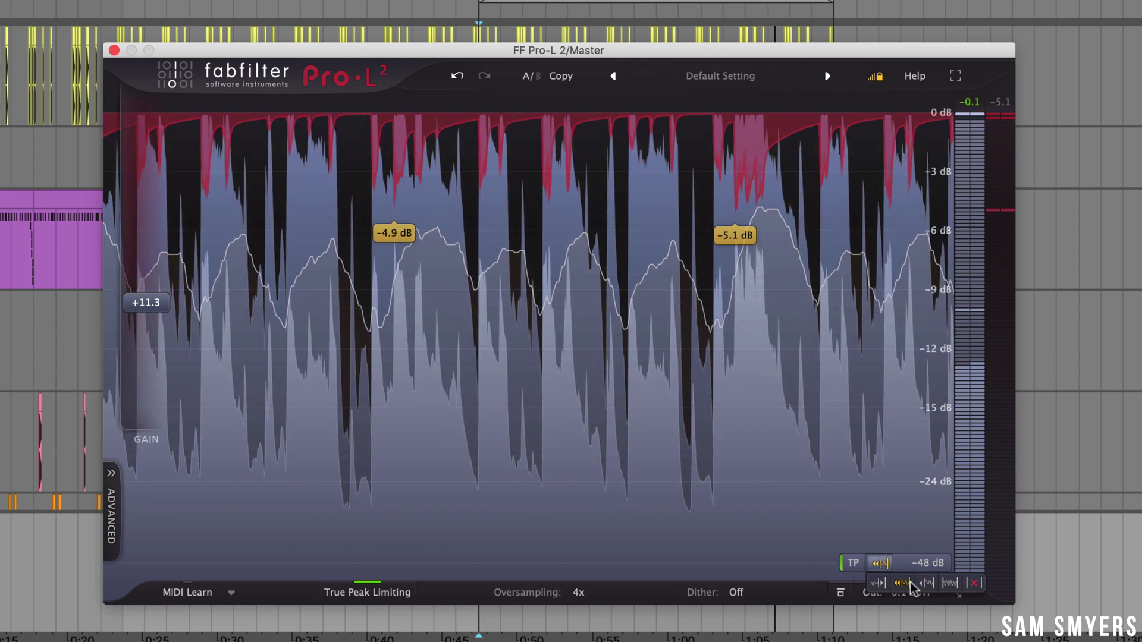
left_click(912, 584)
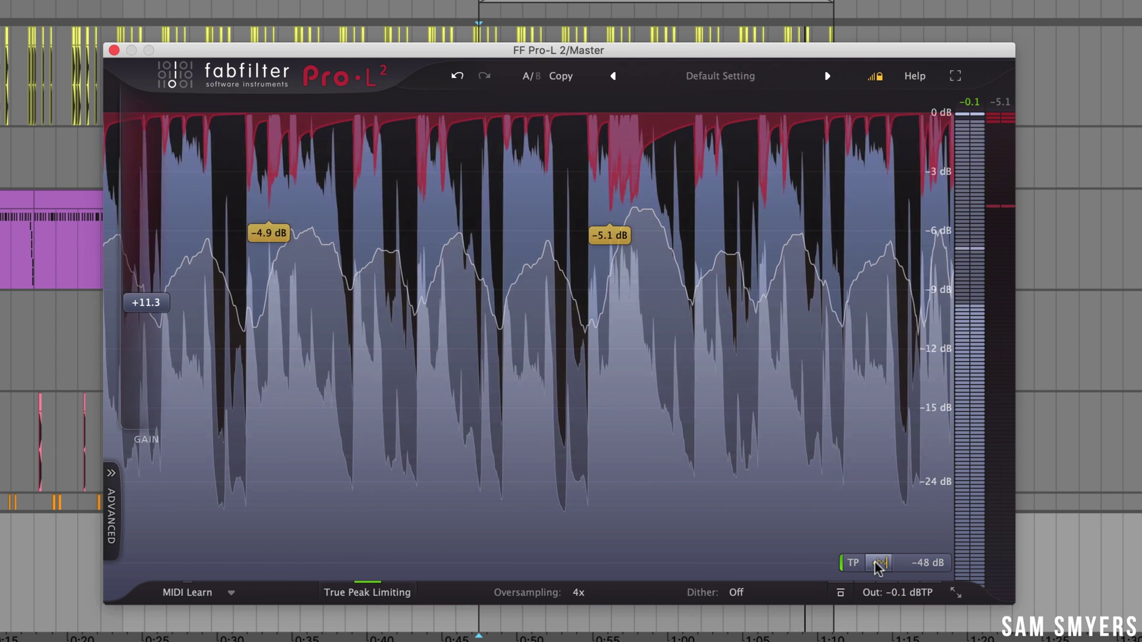
left_click(877, 562)
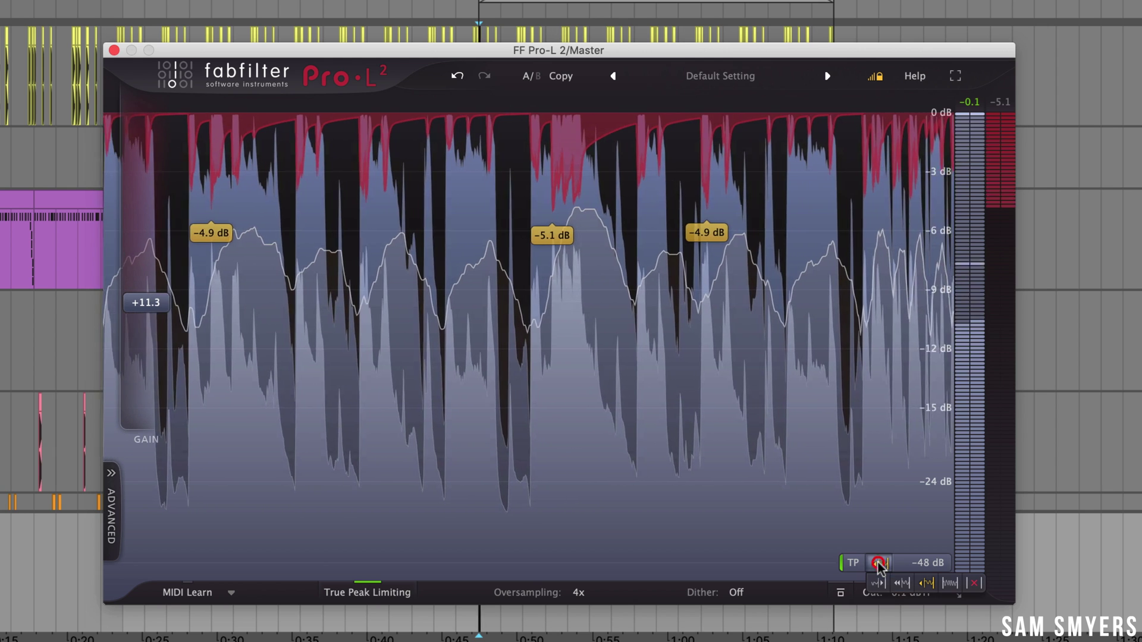
left_click(942, 584)
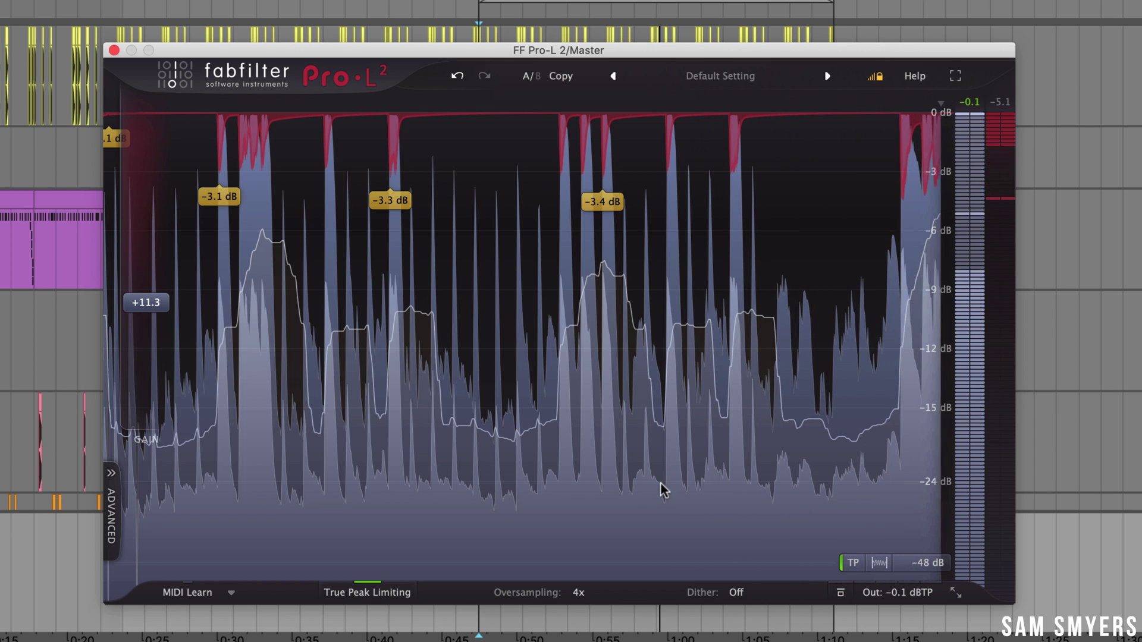
left_click(880, 563)
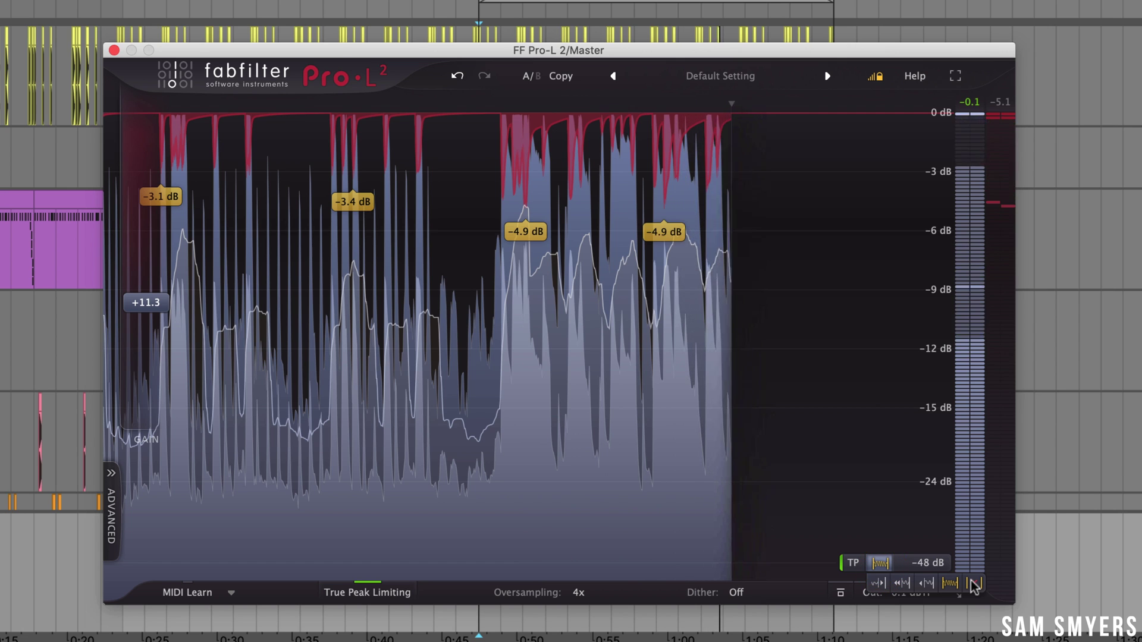
left_click(972, 583)
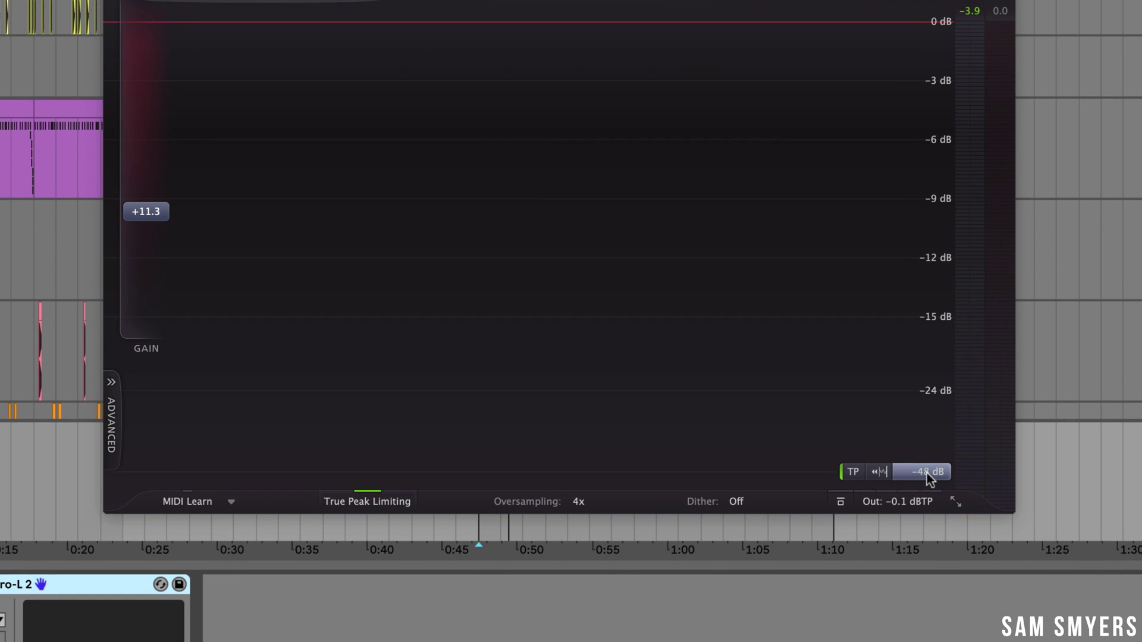
- Switch the meter scale to Loudness, reading integrated LUFS against the -14 streaming target
left_click(927, 473)
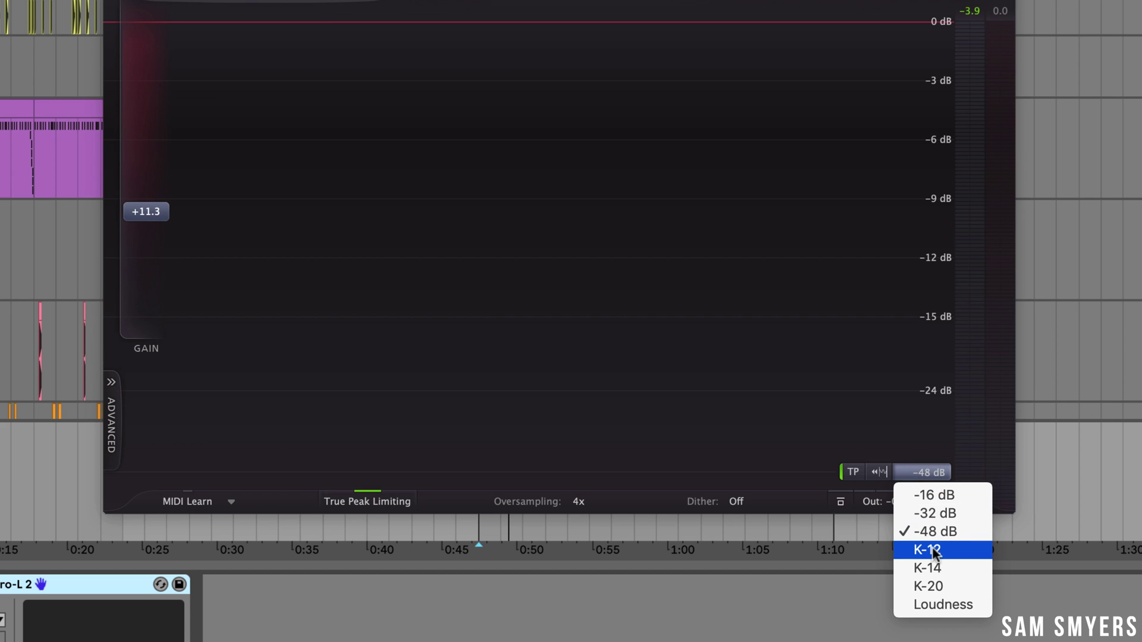
left_click(962, 604)
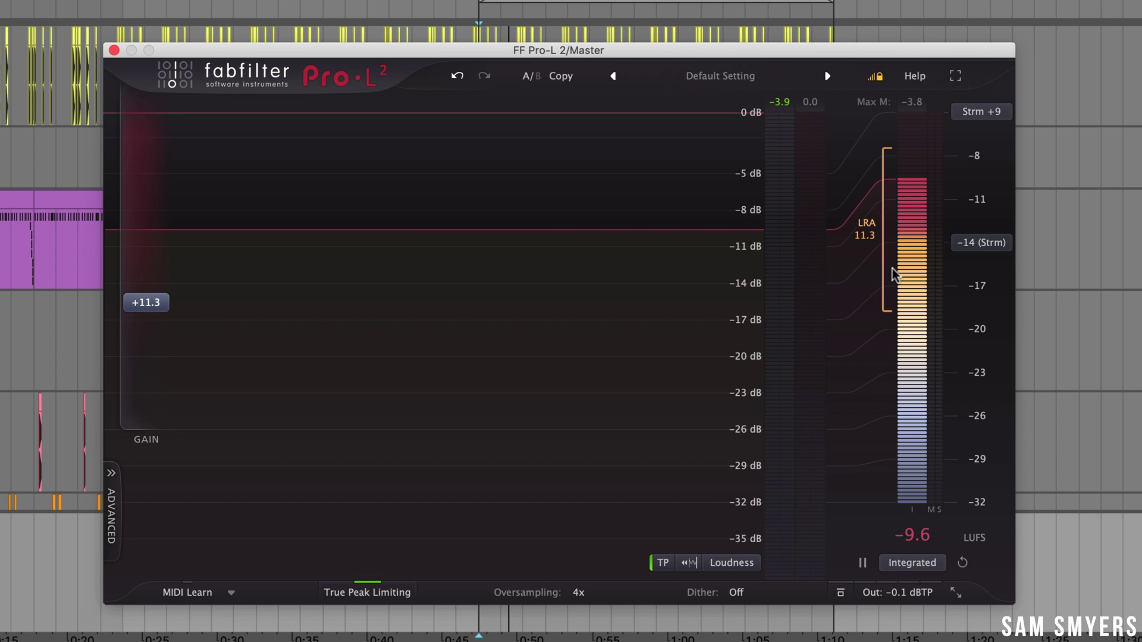
- Confirm a custom -14 LUFS loudness target
left_click(988, 244)
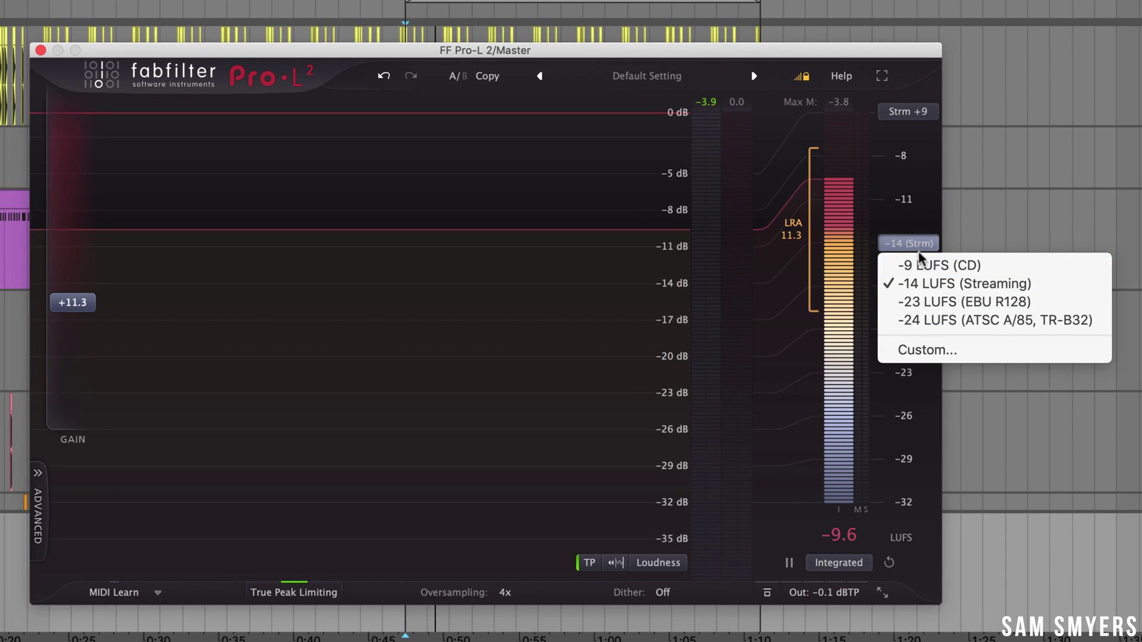
left_click(937, 351)
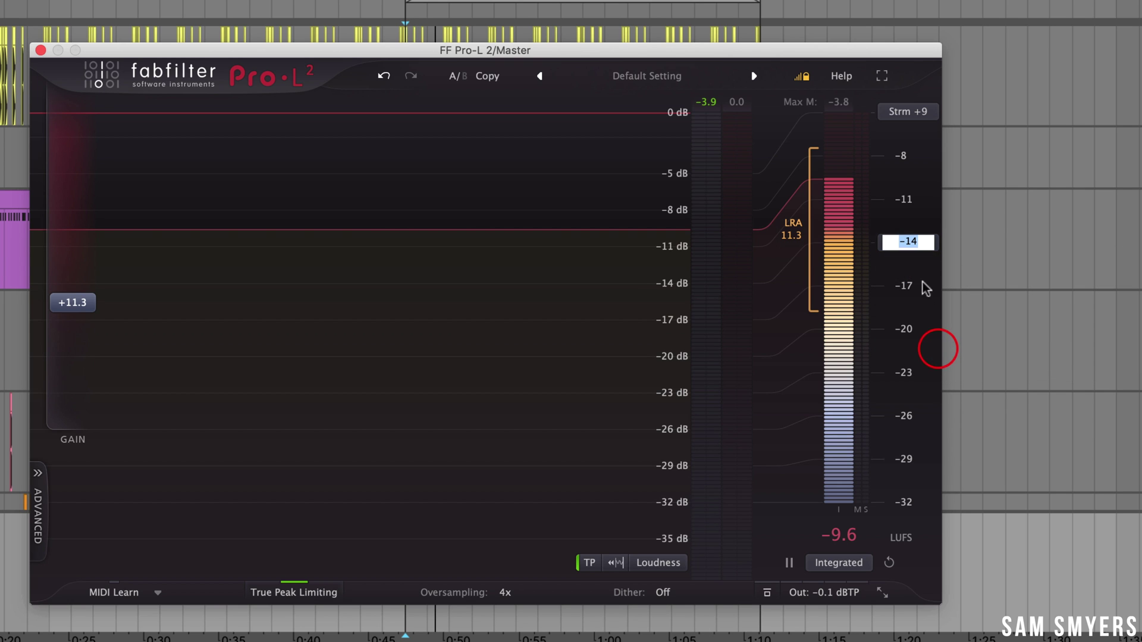
key("Return")
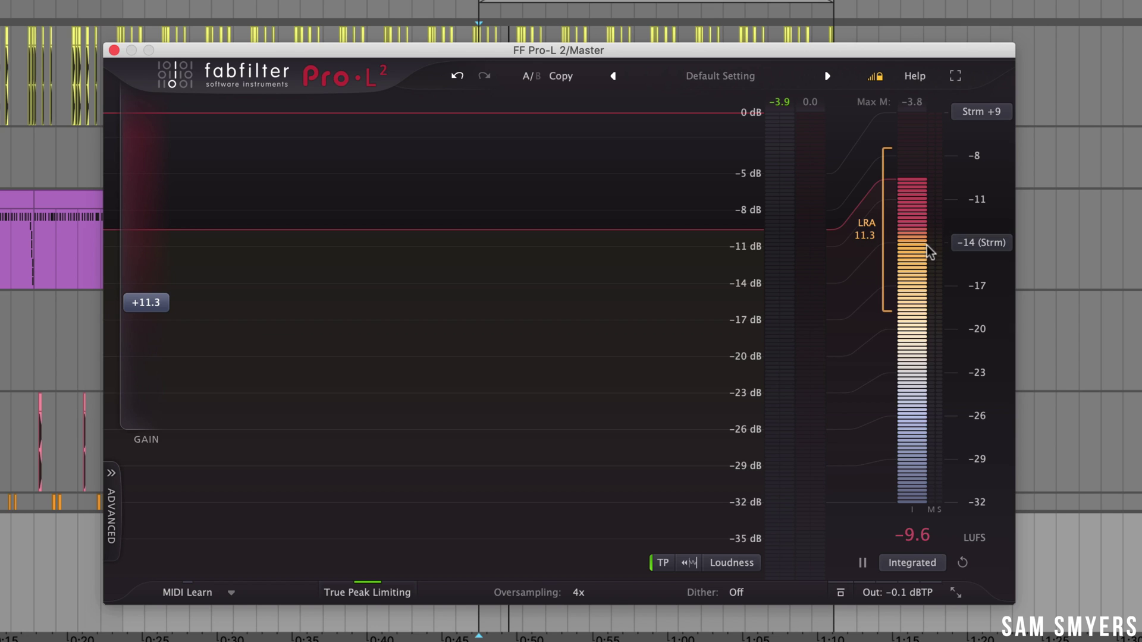
- During playback, cycle loudness mode through Momentary and Short Term to Integrated, then reset it
left_click(930, 560)
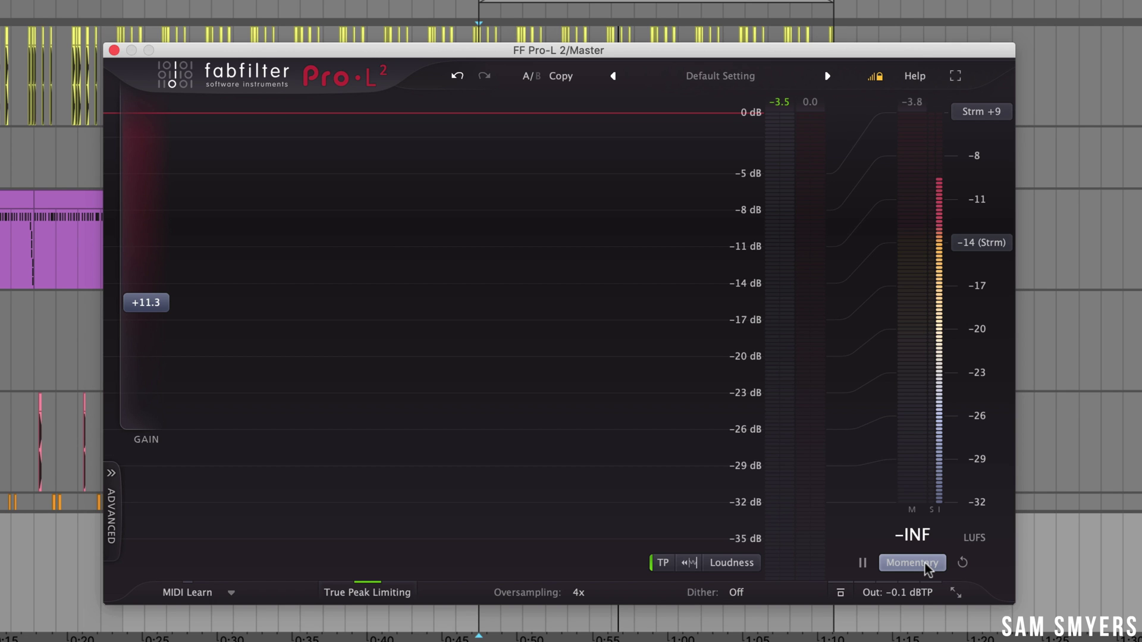
key("space")
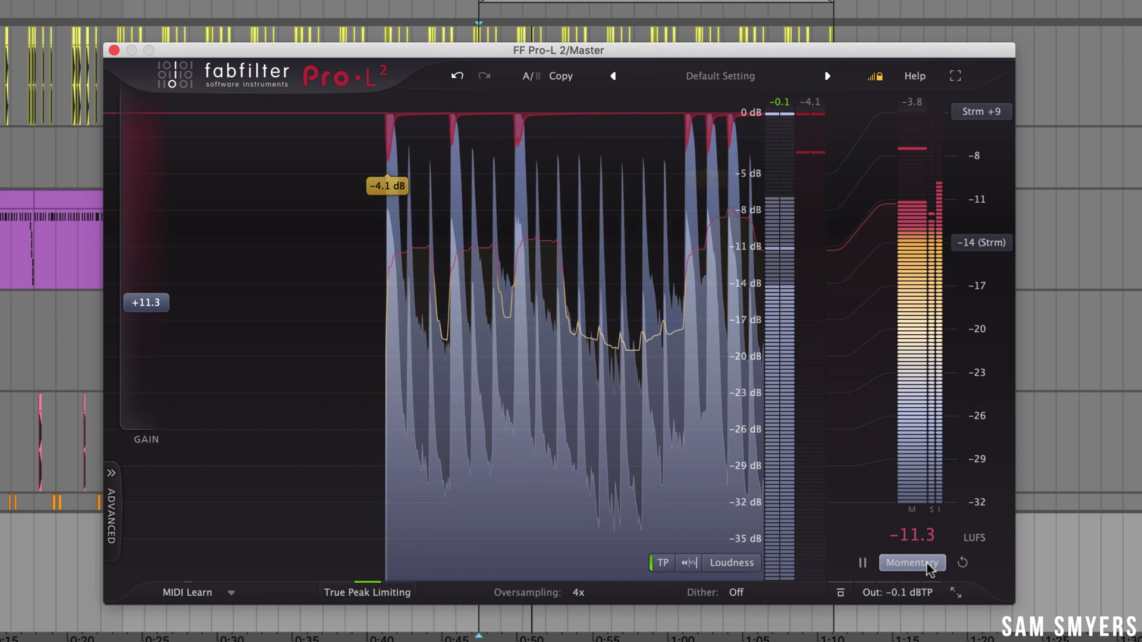
left_click(929, 564)
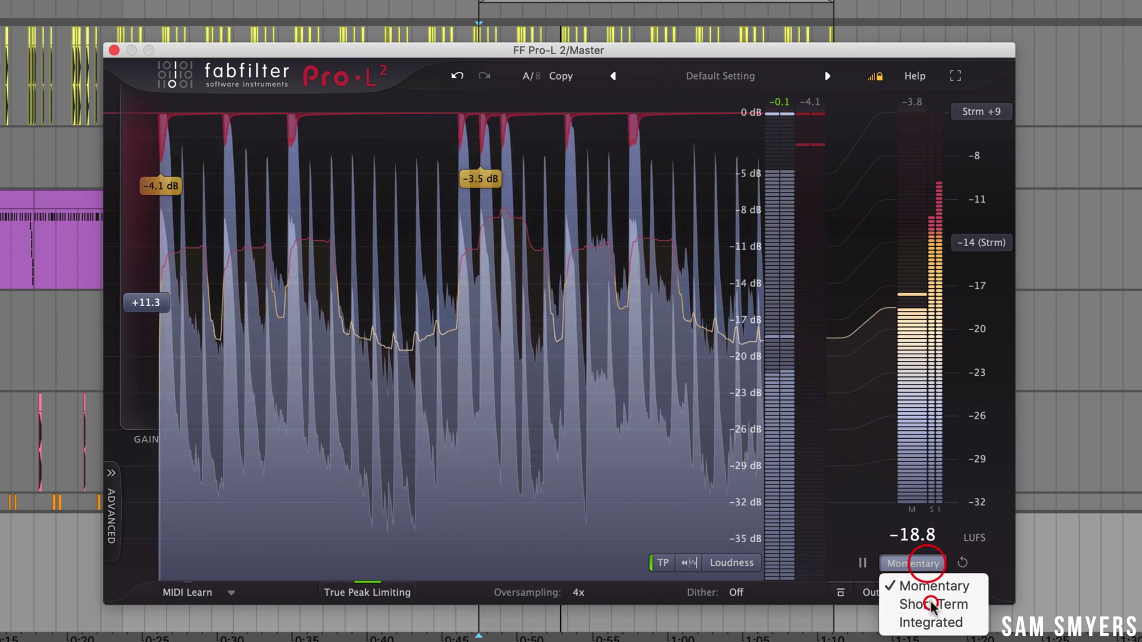
left_click(930, 602)
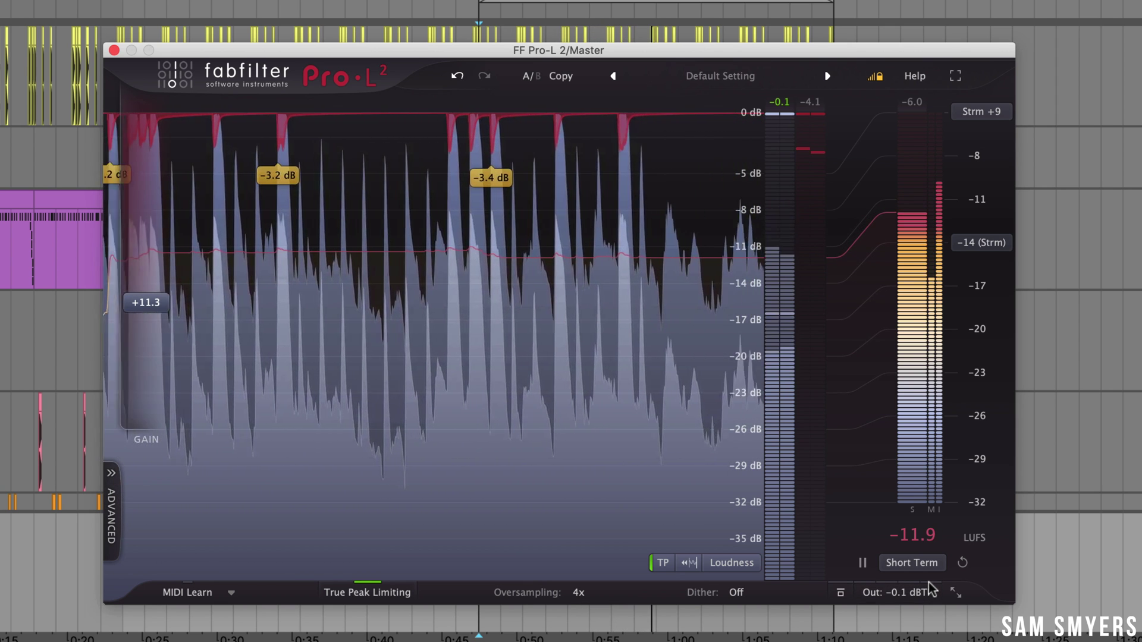
left_click(940, 563)
left_click(934, 619)
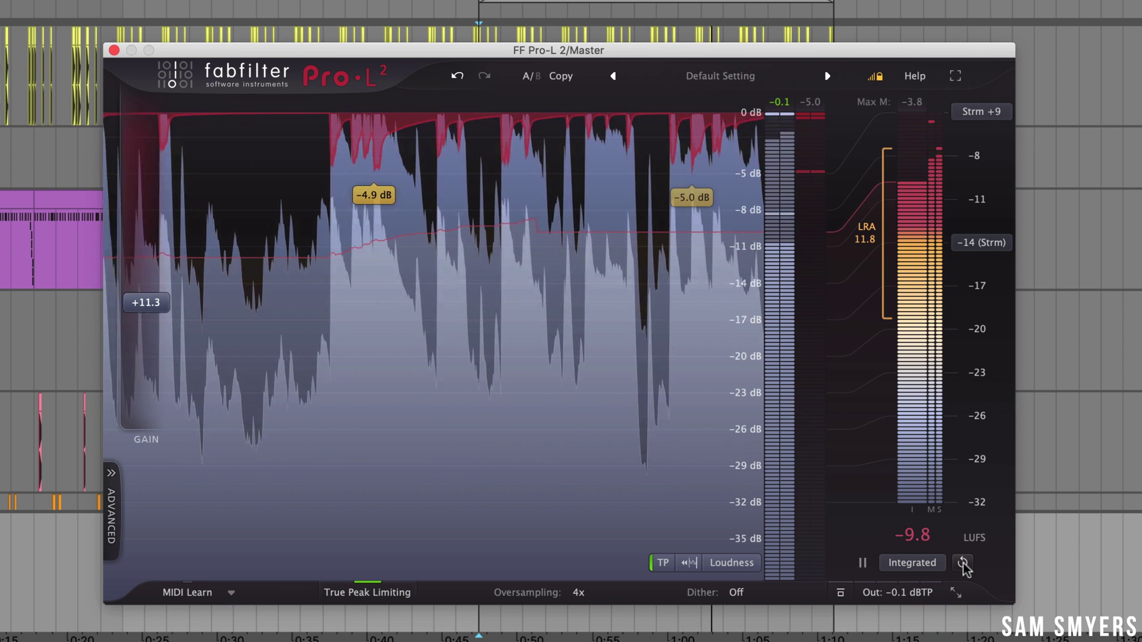
left_click(963, 564)
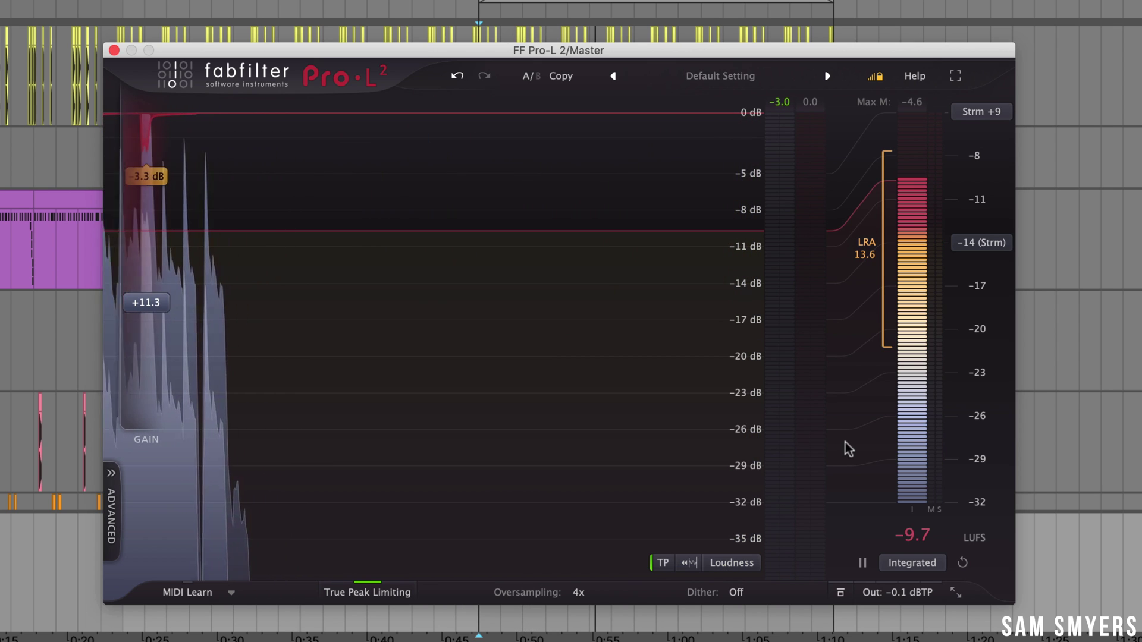
- Reveal the output knob with its DC, 1:1 unity gain and headphone audition buttons
mouse_move(909, 589)
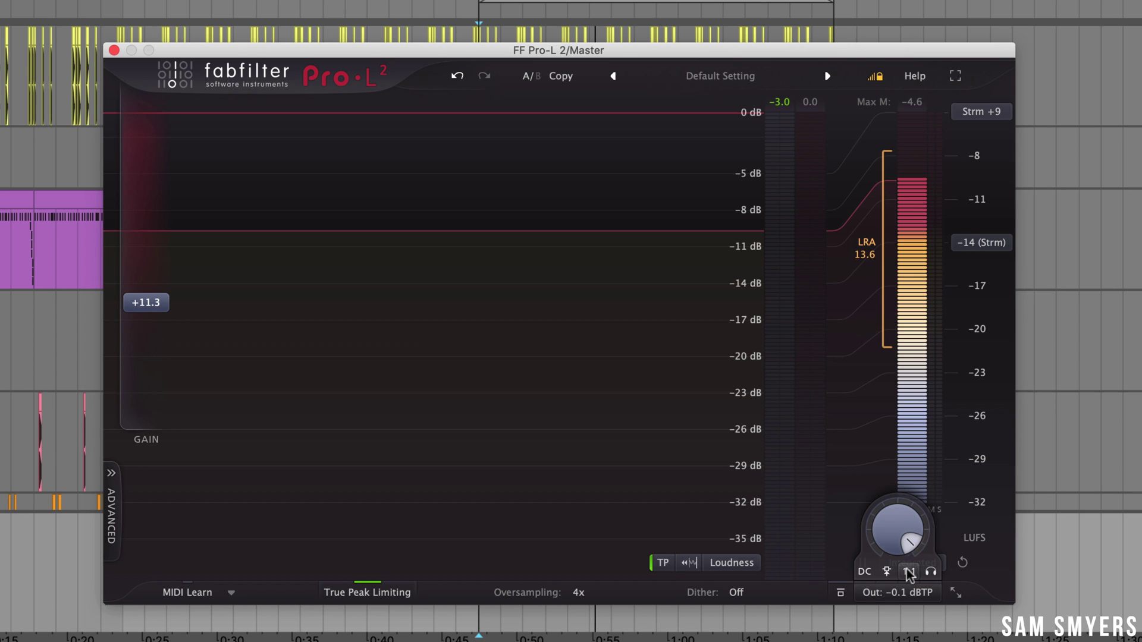
- Play the song, turn on 1:1 unity gain, and raise the input gain to about +10.3 dB
key("space")
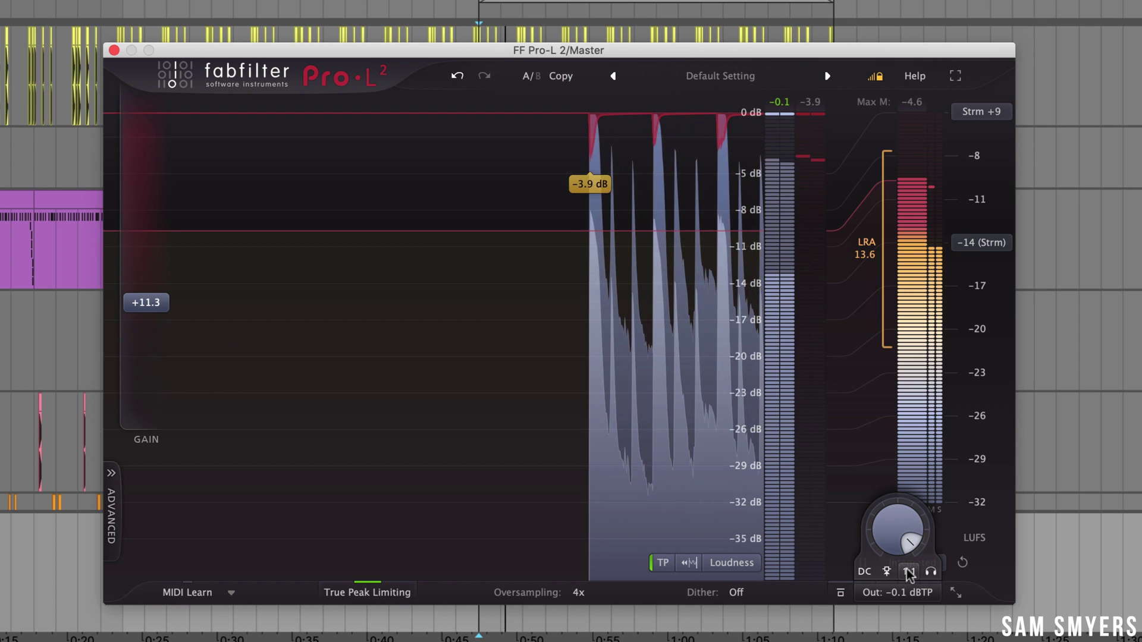
left_click(907, 572)
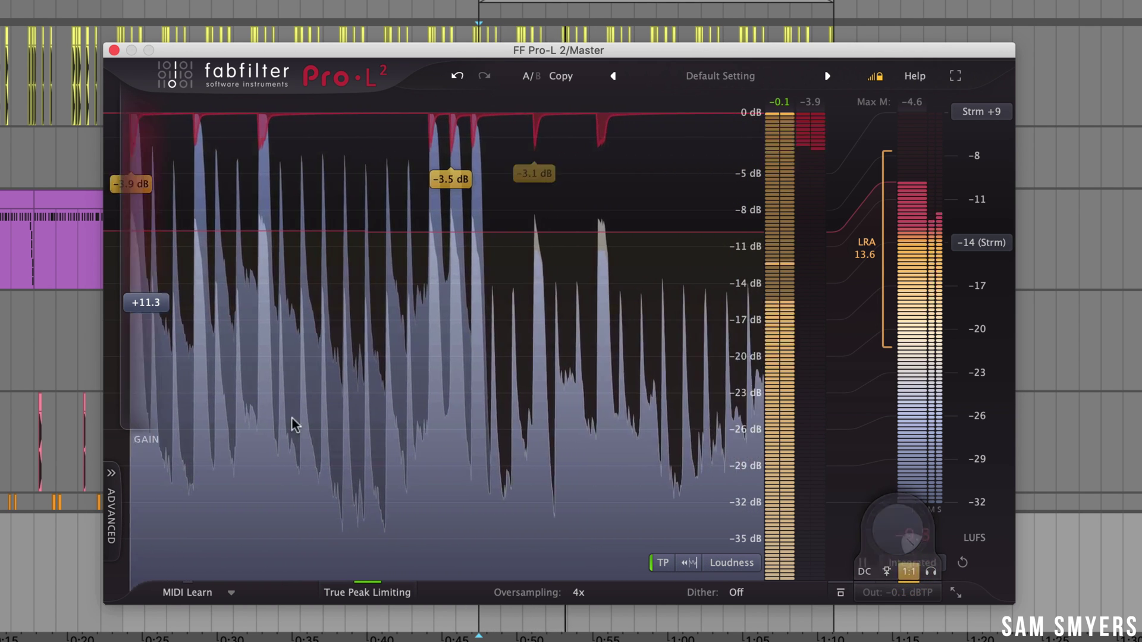
left_click_drag(145, 302, 178, 319)
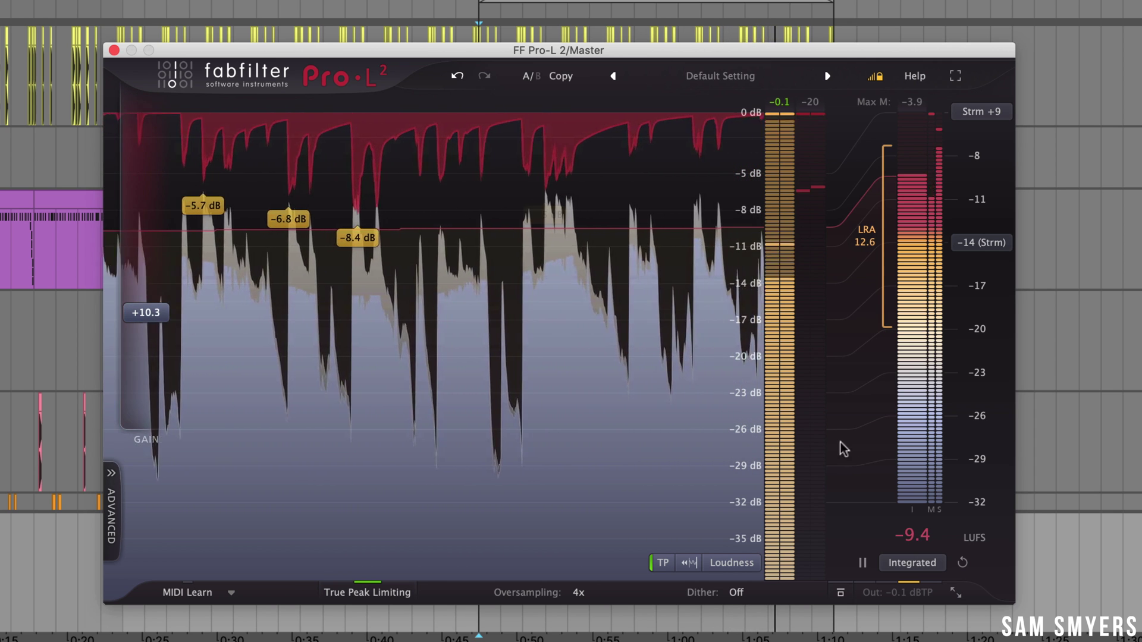
mouse_move(889, 572)
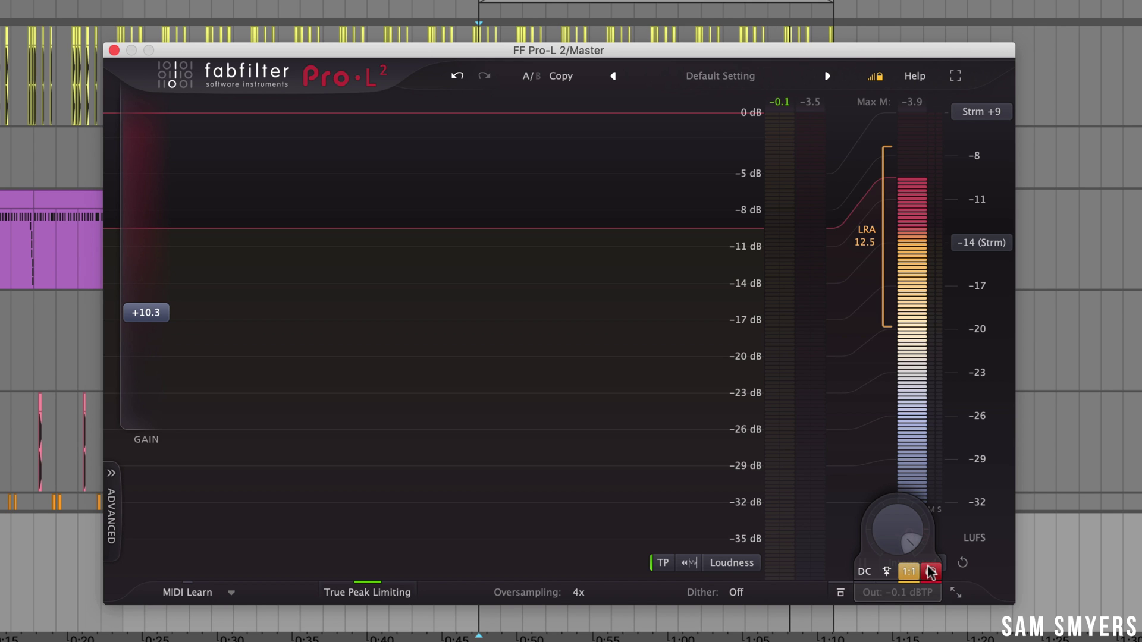
- While the song plays, push the input gain up into the limiter, then lower it to about +7.6 dB
key("space")
mouse_move(153, 313)
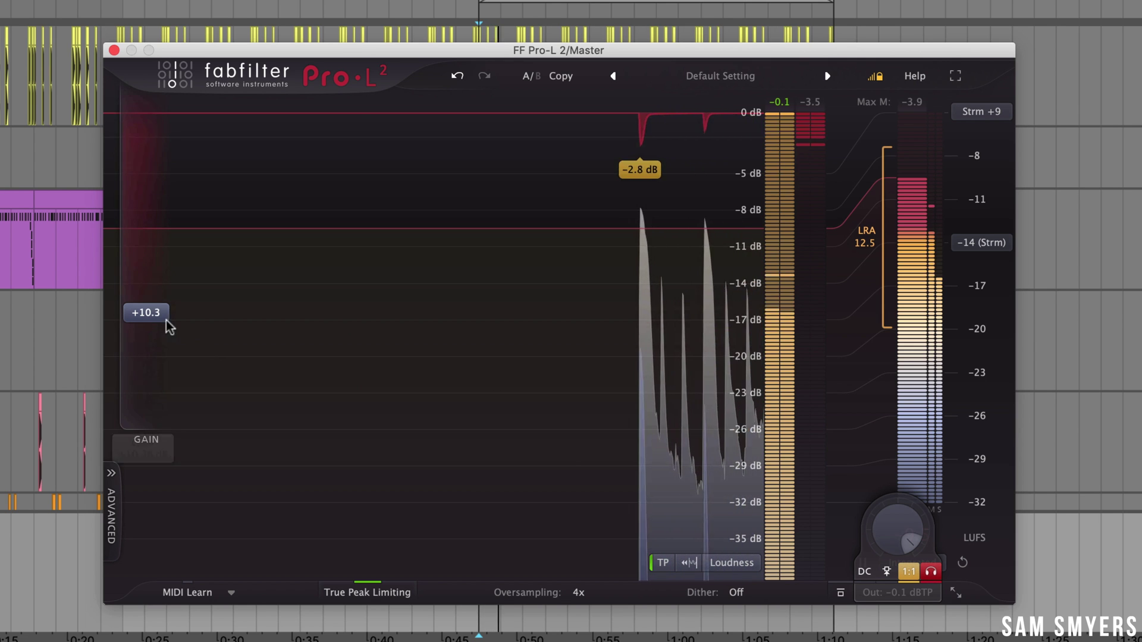
left_click_drag(155, 312, 159, 191)
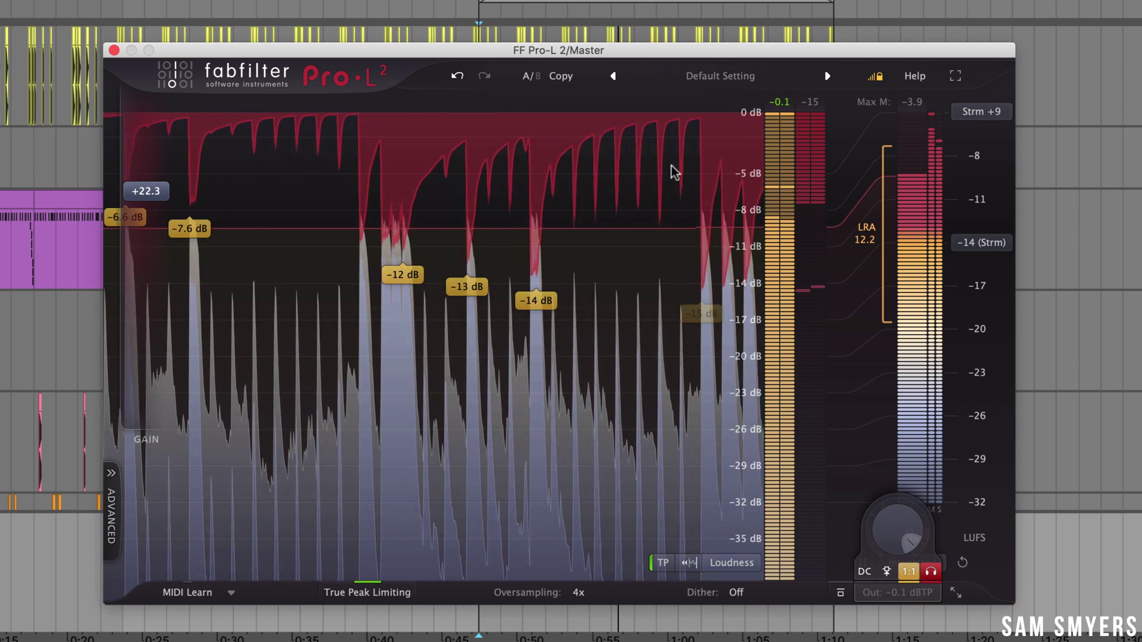
mouse_move(154, 198)
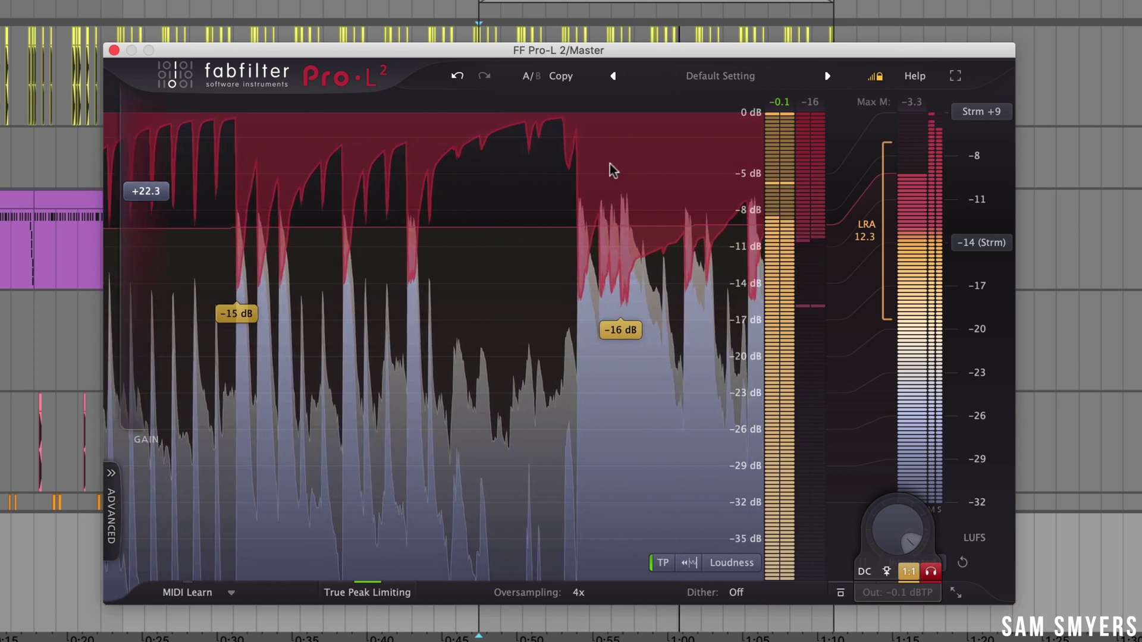
left_click_drag(146, 192, 147, 340)
- A/B the limiter with the bypass button, leave it active, and nudge the input gain to about +7.1 dB
left_click(841, 592)
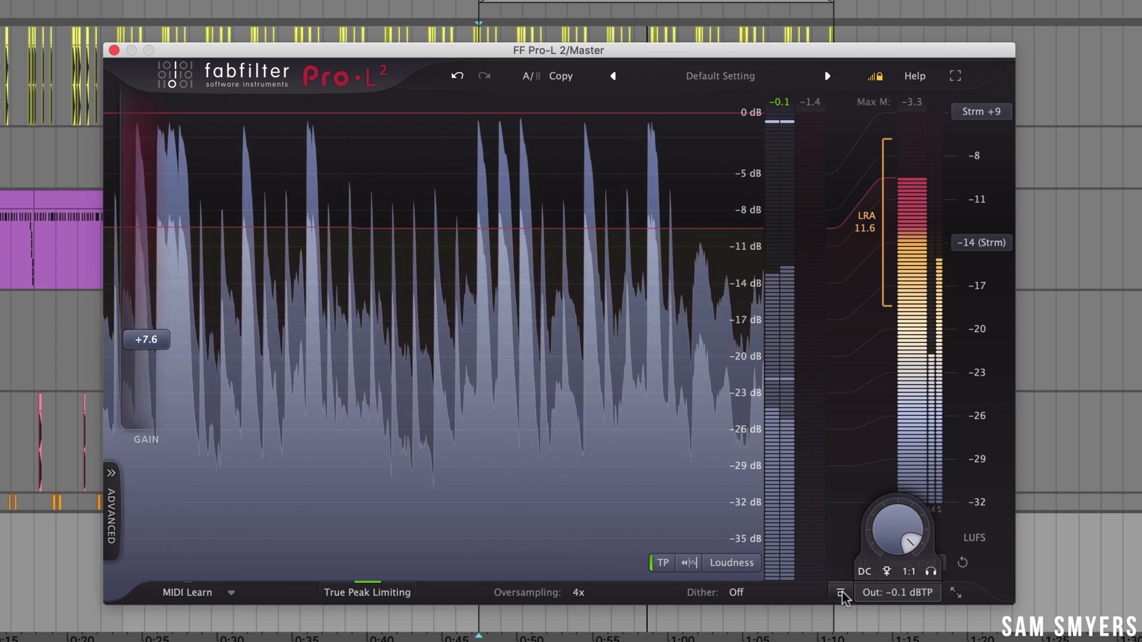
left_click(841, 593)
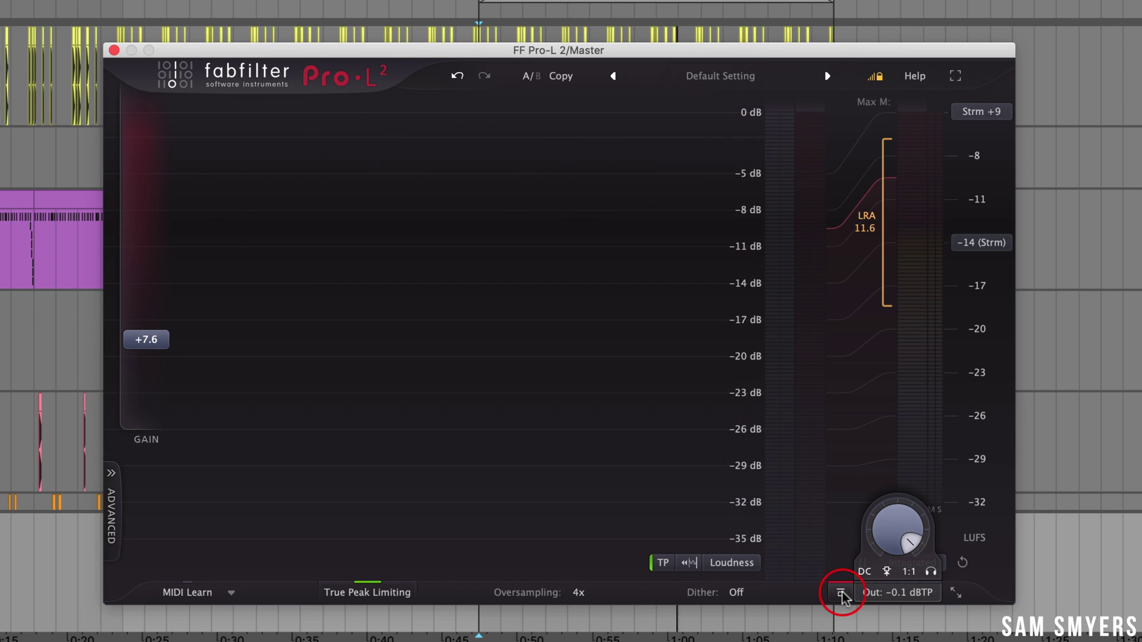
left_click(841, 592)
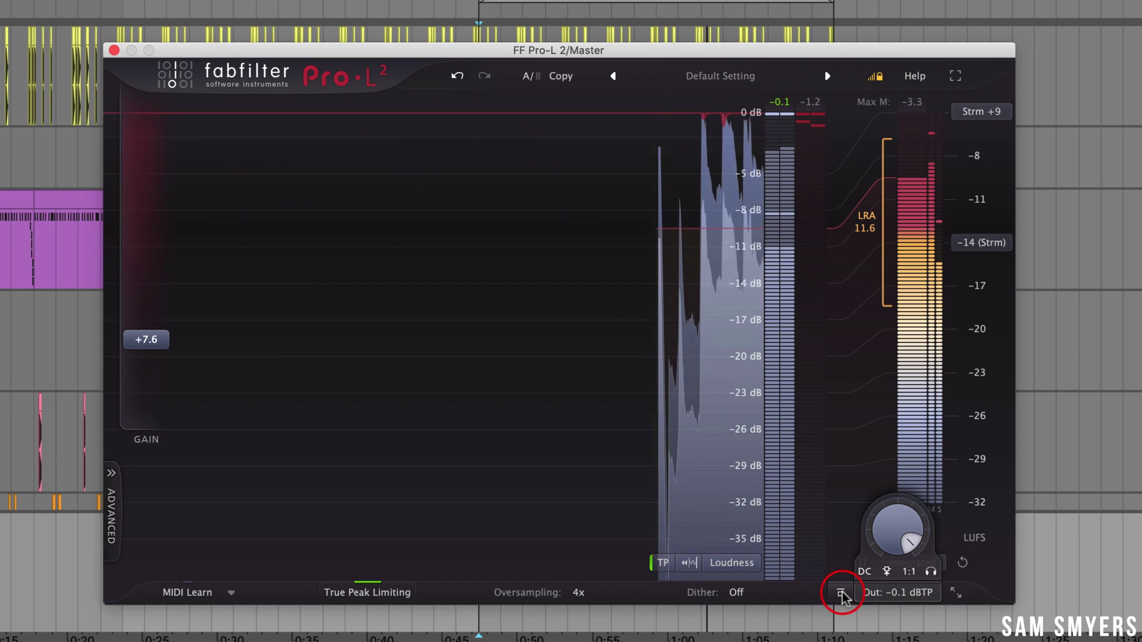
left_click_drag(212, 342, 212, 347)
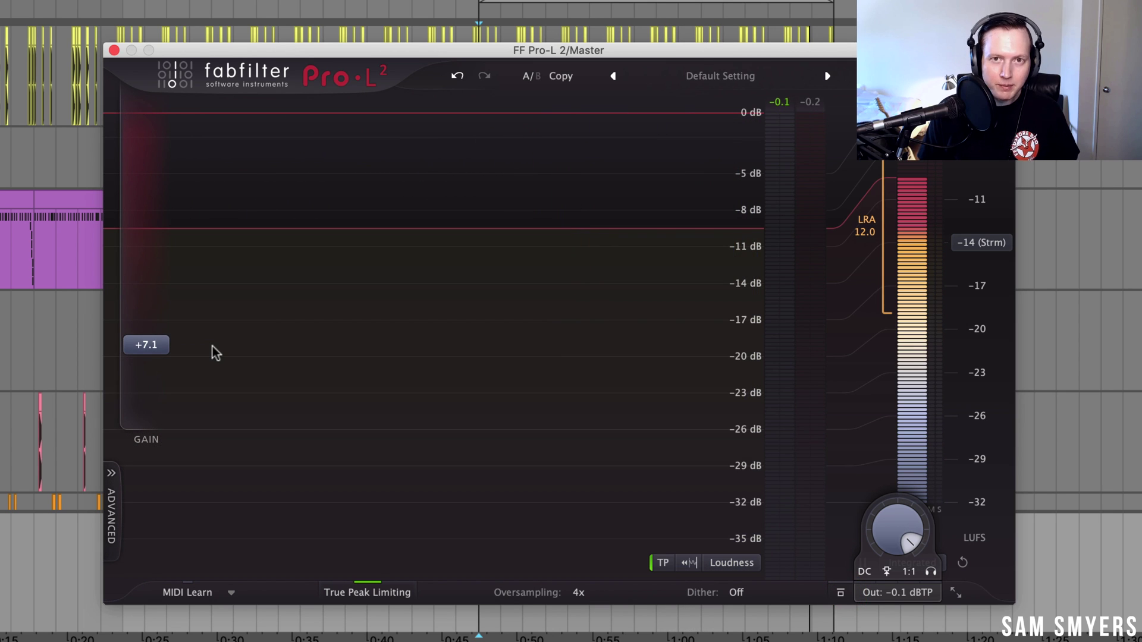